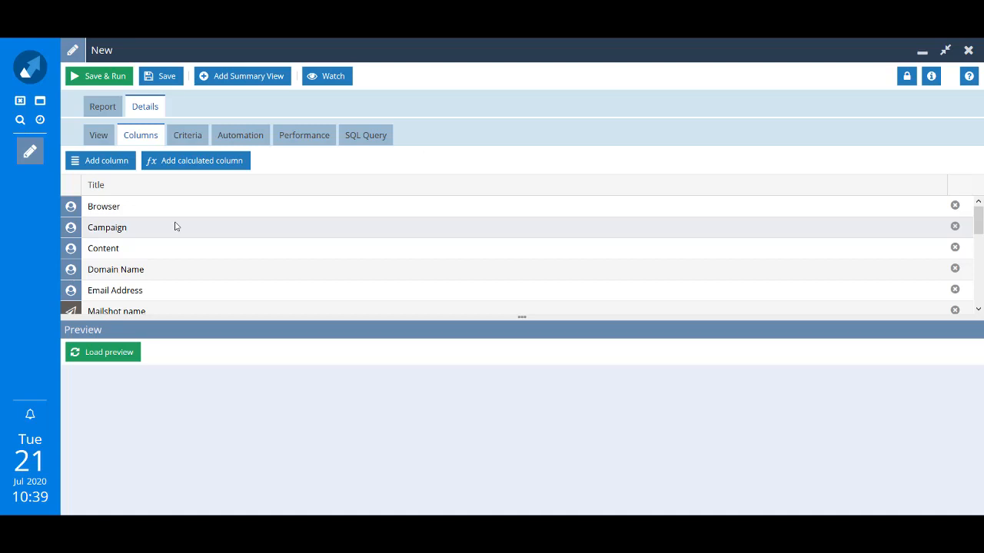
# Add an Action column to the Online Activities report.
pyautogui.click(114, 163)
pyautogui.write('Action')
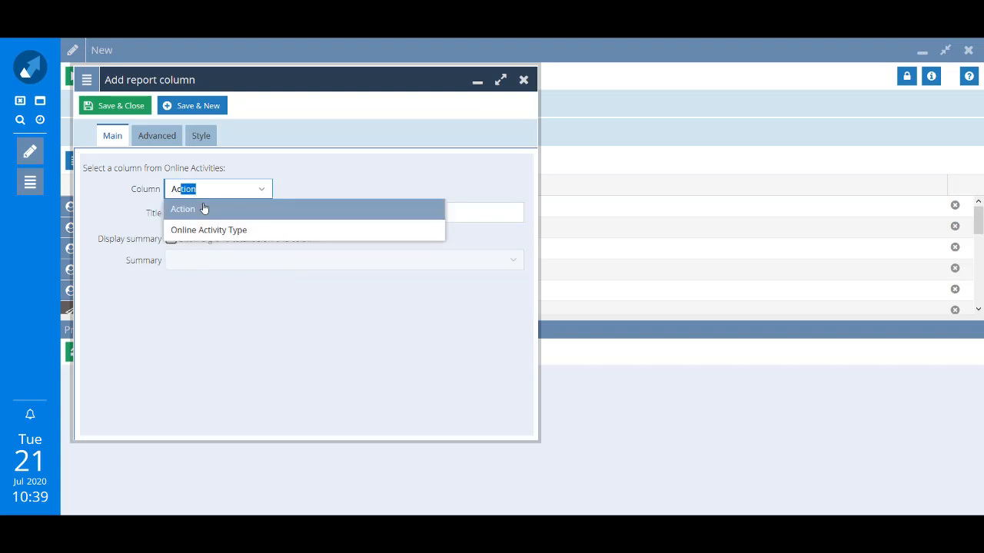
pyautogui.click(204, 209)
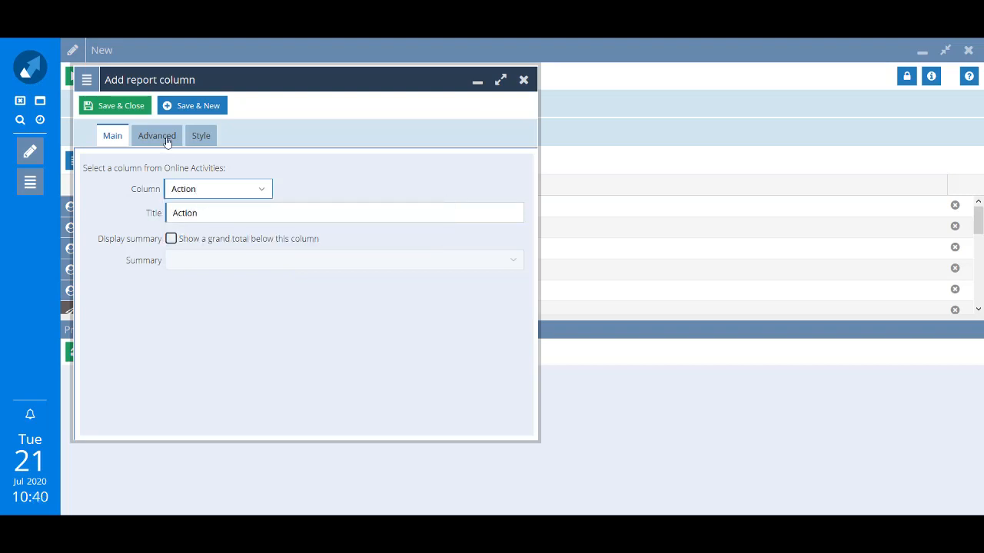
pyautogui.click(138, 111)
# Move the Action column right after Occurred at and save the report as Workflow Test.
pyautogui.click(123, 355)
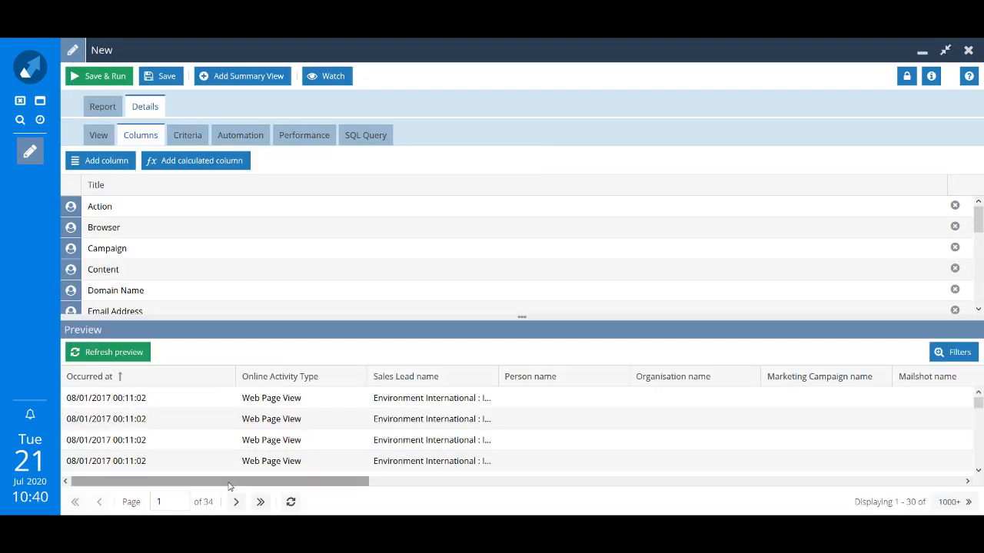
pyautogui.moveTo(808, 430); pyautogui.dragTo(935, 472)
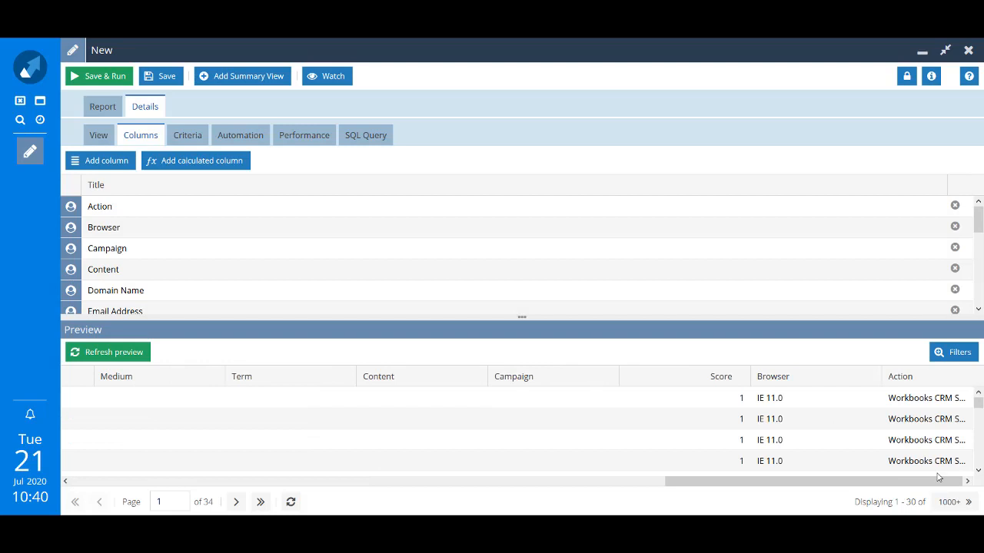
pyautogui.moveTo(930, 381); pyautogui.dragTo(121, 392)
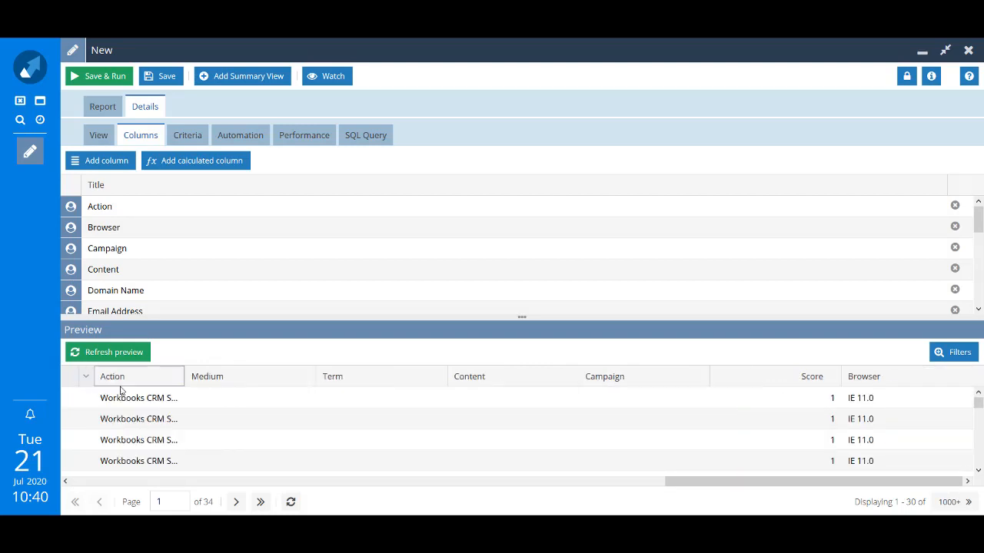
pyautogui.click(660, 481)
pyautogui.moveTo(884, 376); pyautogui.dragTo(201, 394)
pyautogui.click(231, 481)
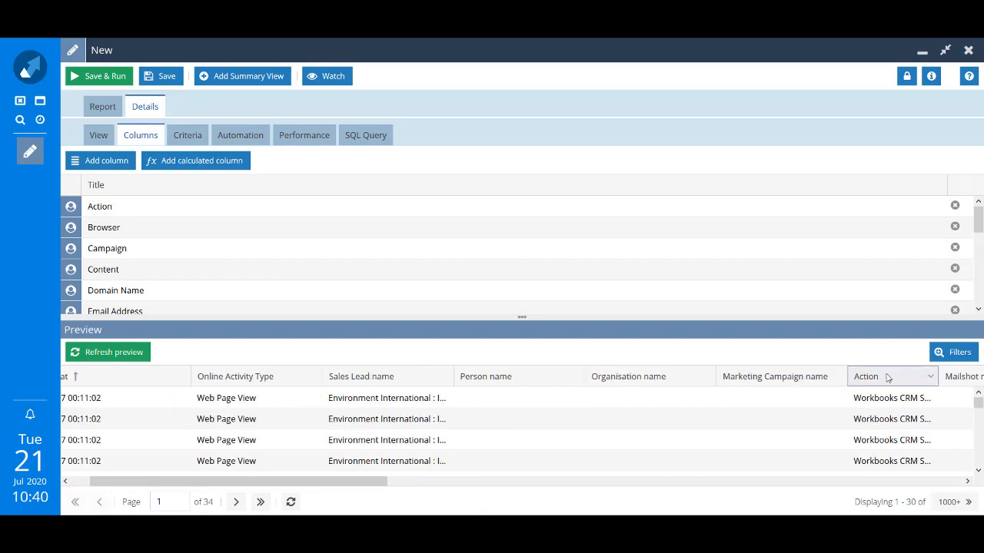
pyautogui.moveTo(884, 376); pyautogui.dragTo(189, 382)
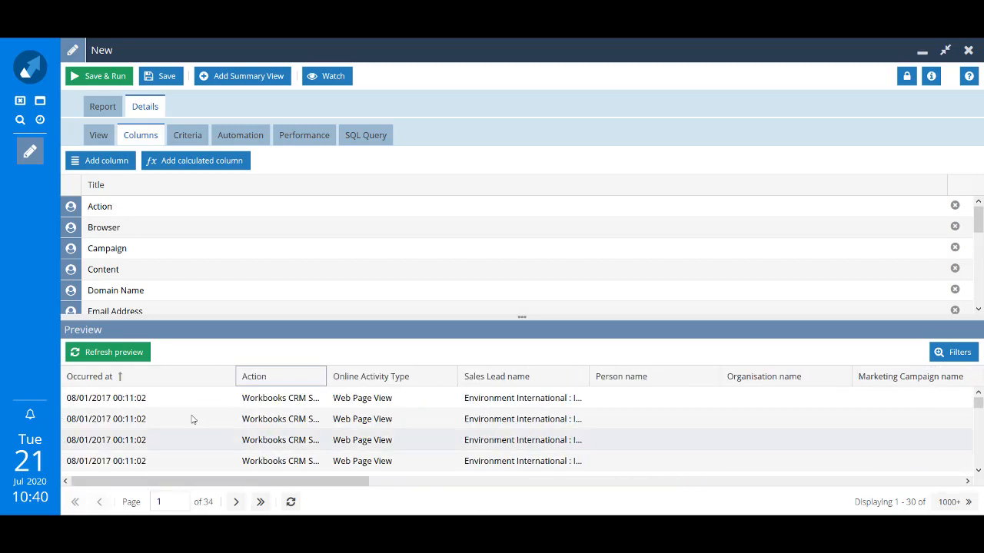
pyautogui.click(157, 77)
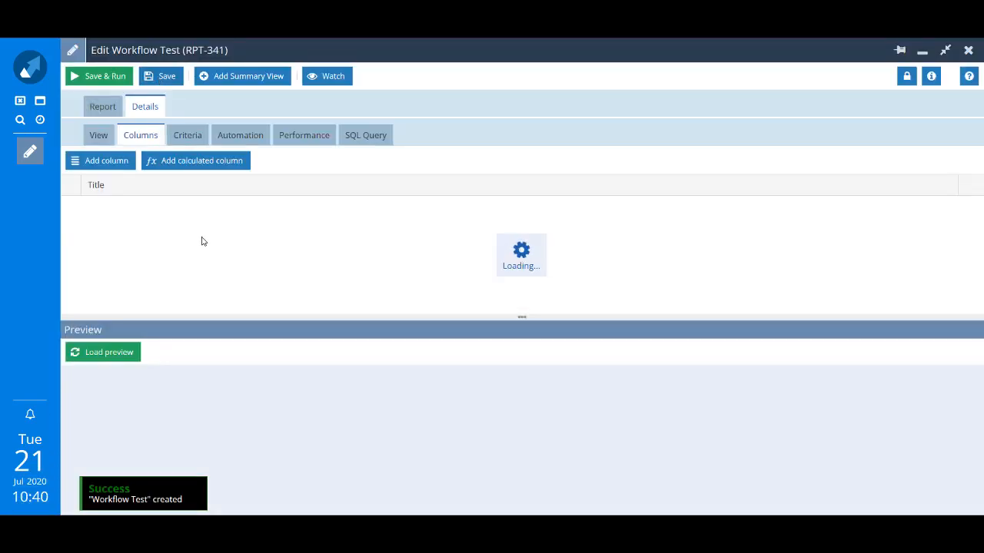
pyautogui.click(107, 352)
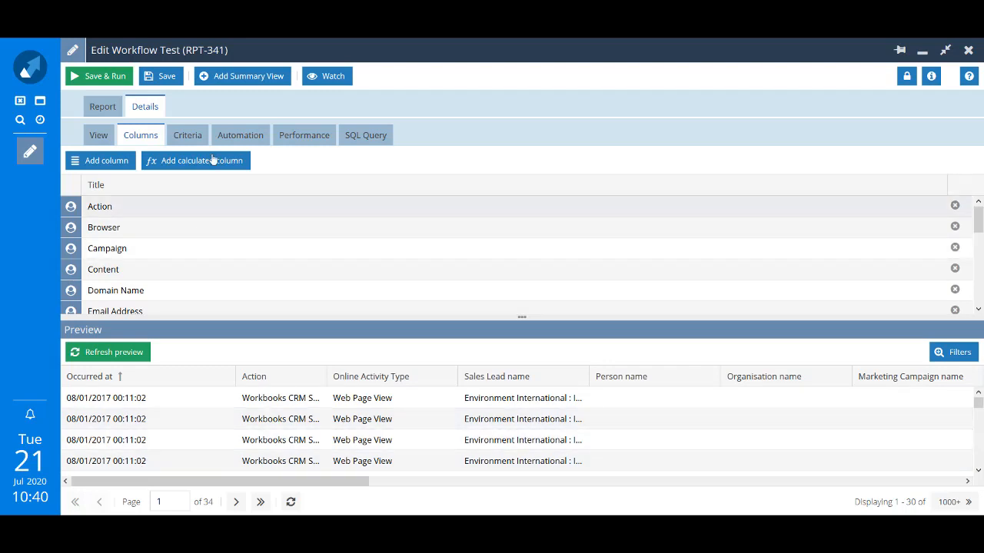
# Save a criterion 'Online Activity Type is Web Form Submission' and start a new criterion.
pyautogui.click(195, 139)
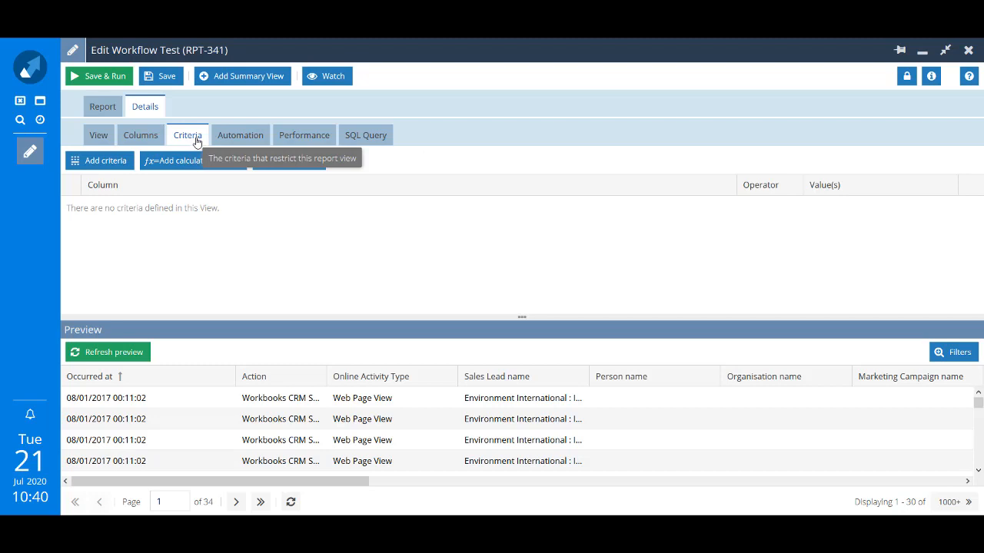
pyautogui.click(105, 161)
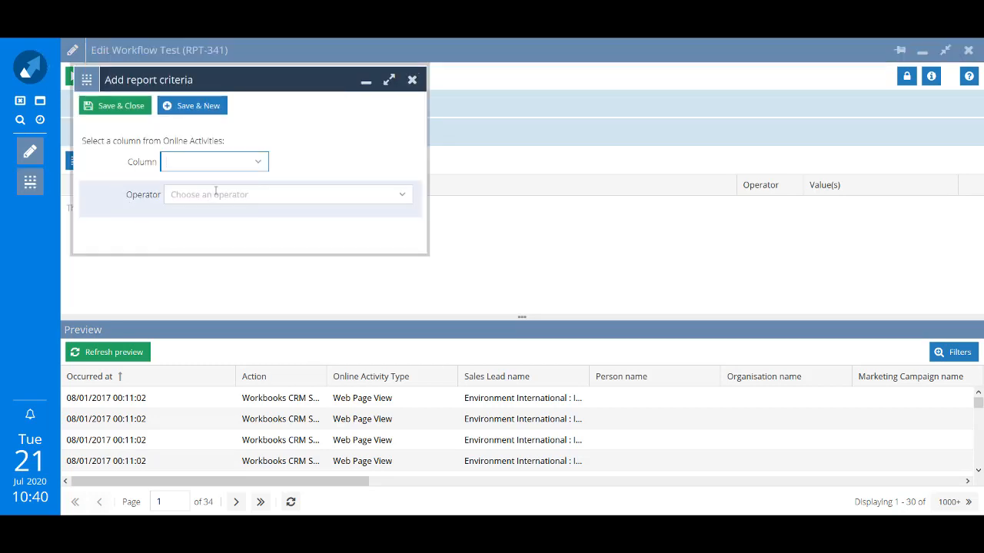
pyautogui.write('online')
pyautogui.click(218, 191)
pyautogui.click(396, 194)
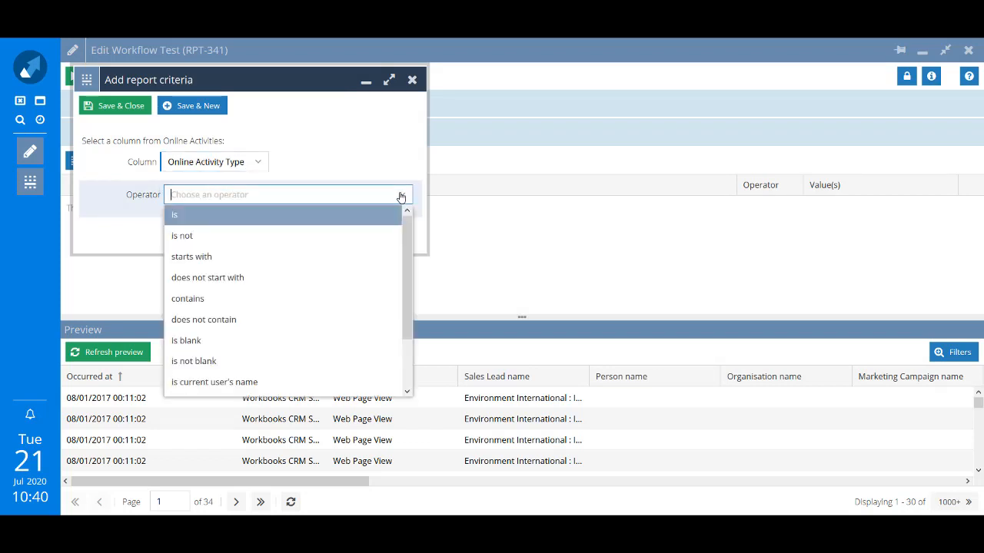
pyautogui.click(256, 219)
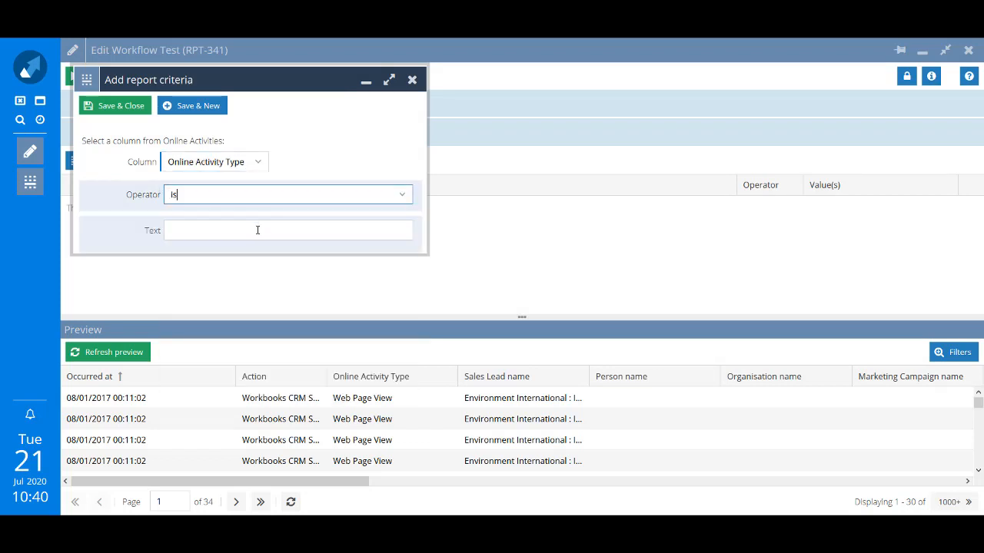
pyautogui.click(261, 233)
pyautogui.write('Web Form Submission')
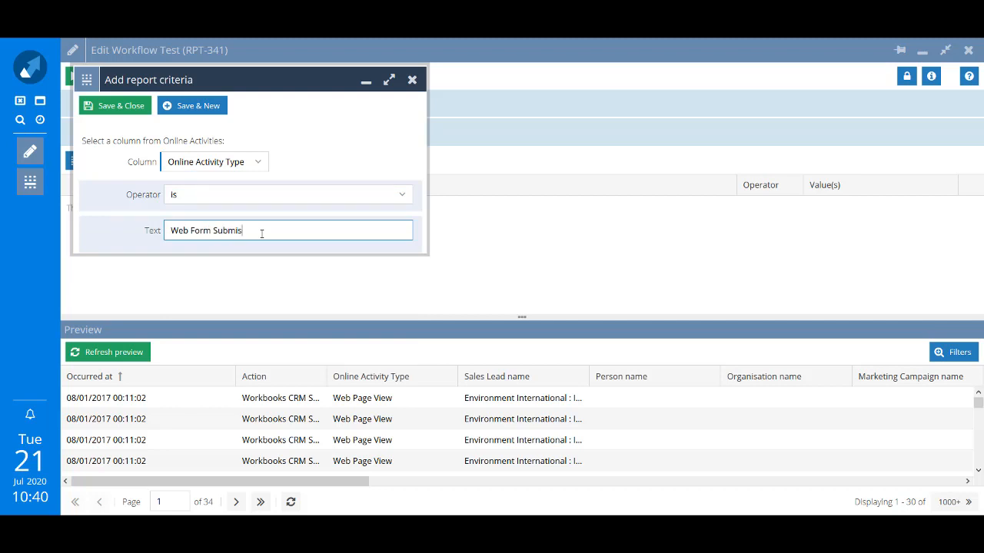
pyautogui.click(209, 113)
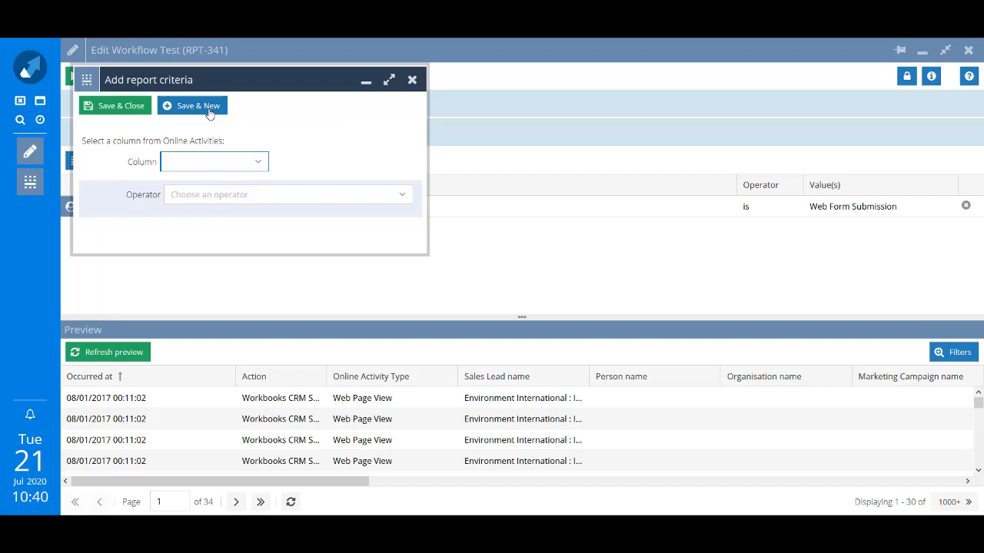
# Fill in the new criterion as Occurred at after 14/07/2020 10:41 AM.
pyautogui.write('oc')
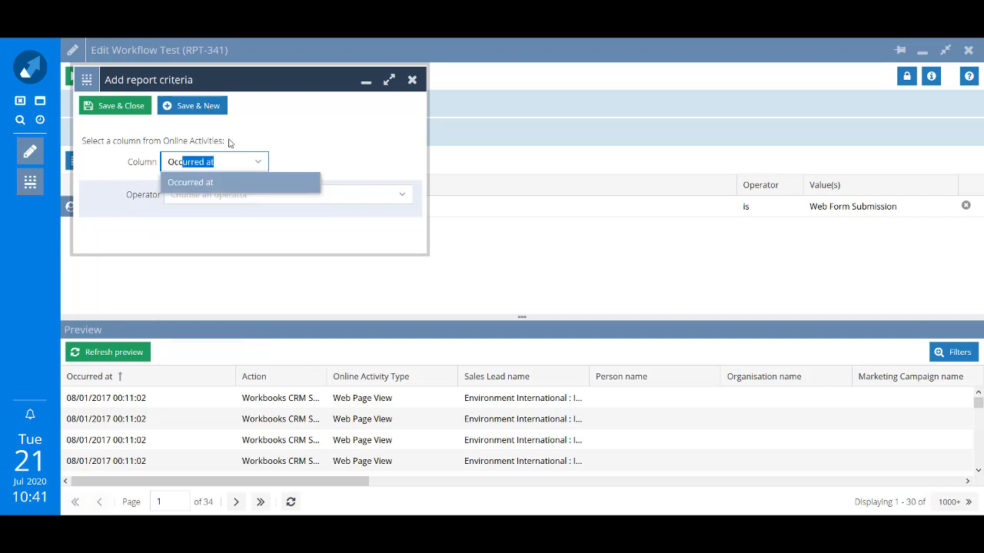
pyautogui.click(219, 186)
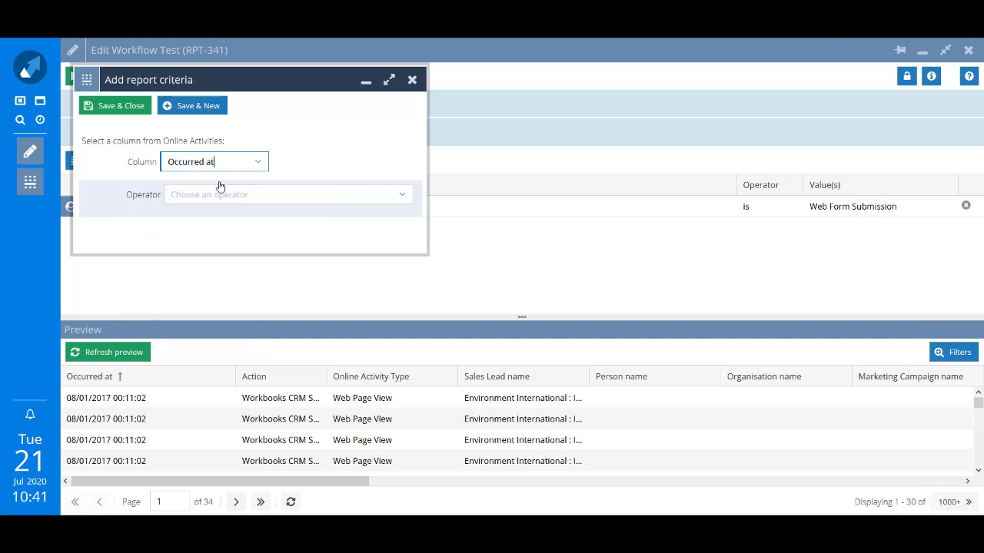
pyautogui.click(402, 194)
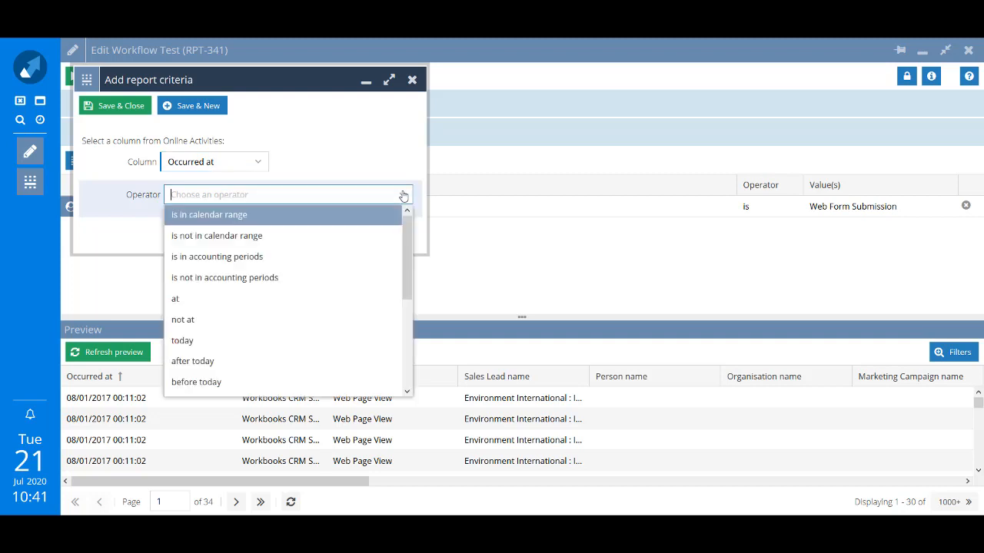
pyautogui.scroll(-1, 202, 381)
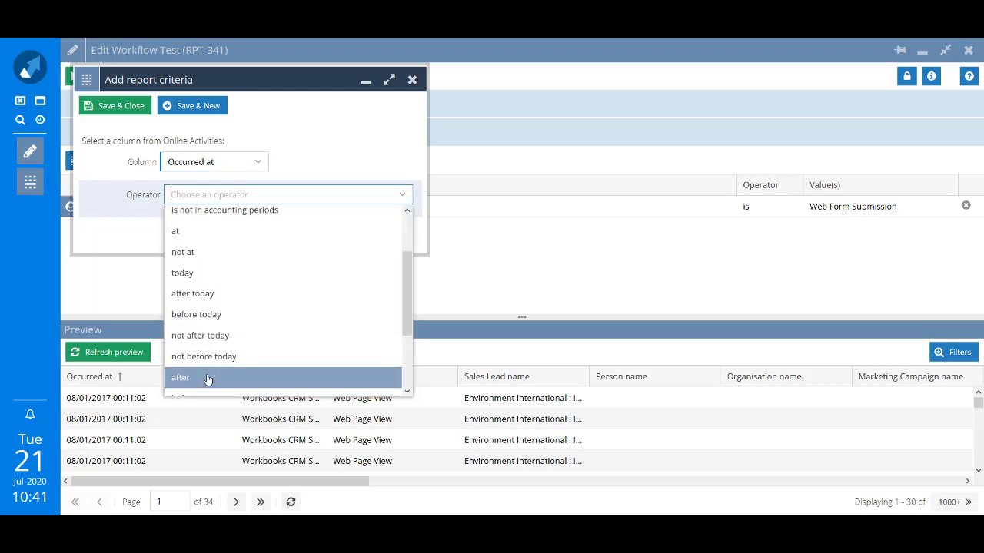
pyautogui.click(208, 377)
pyautogui.click(227, 231)
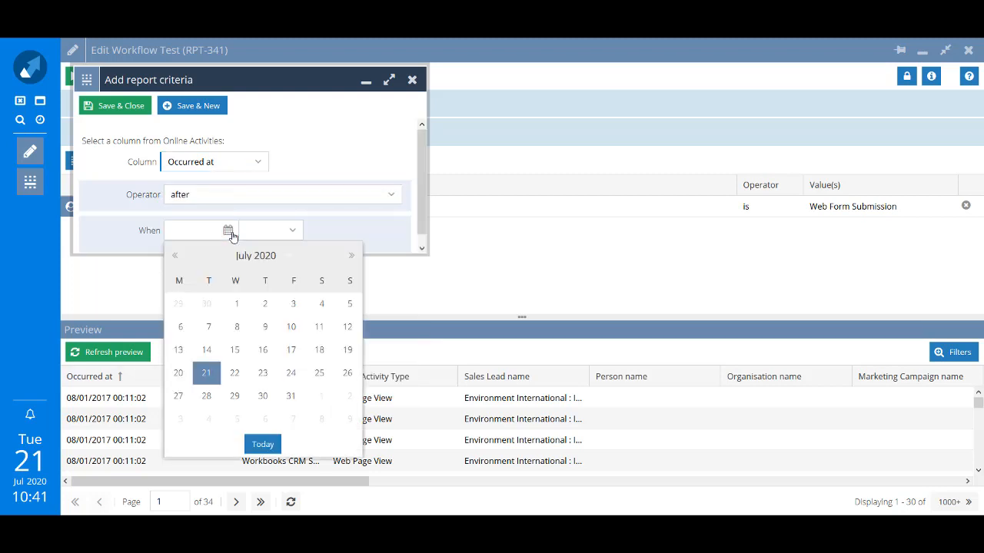
pyautogui.click(206, 350)
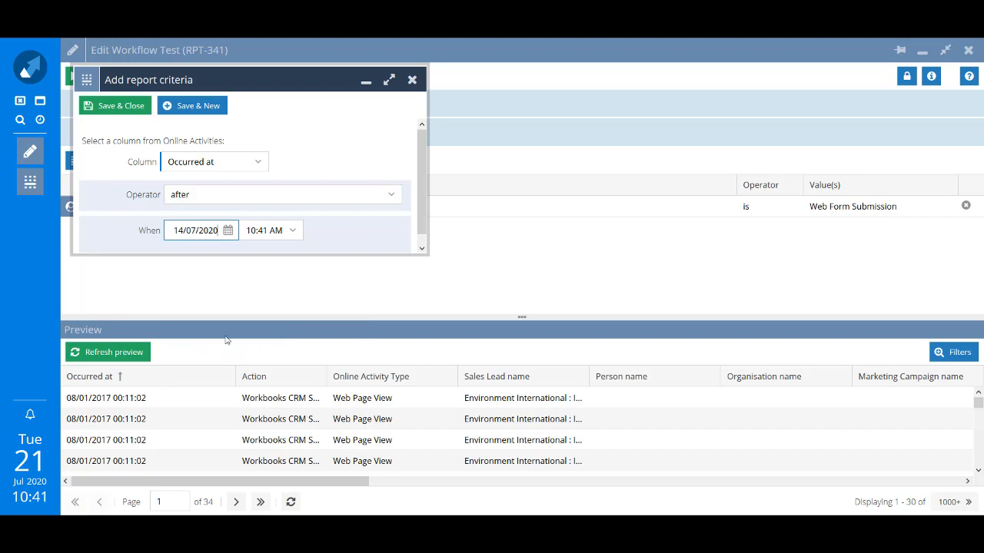
pyautogui.click(392, 196)
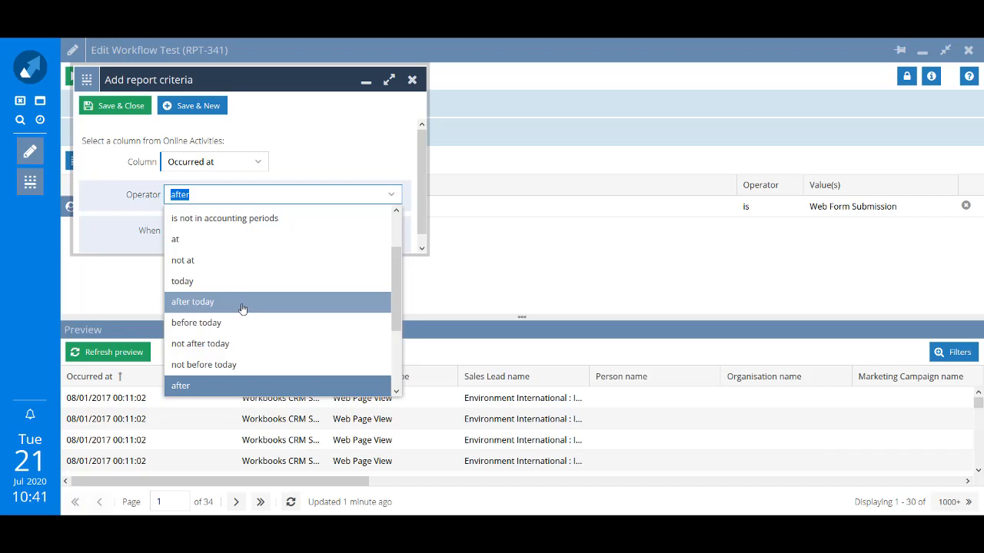
pyautogui.click(122, 252)
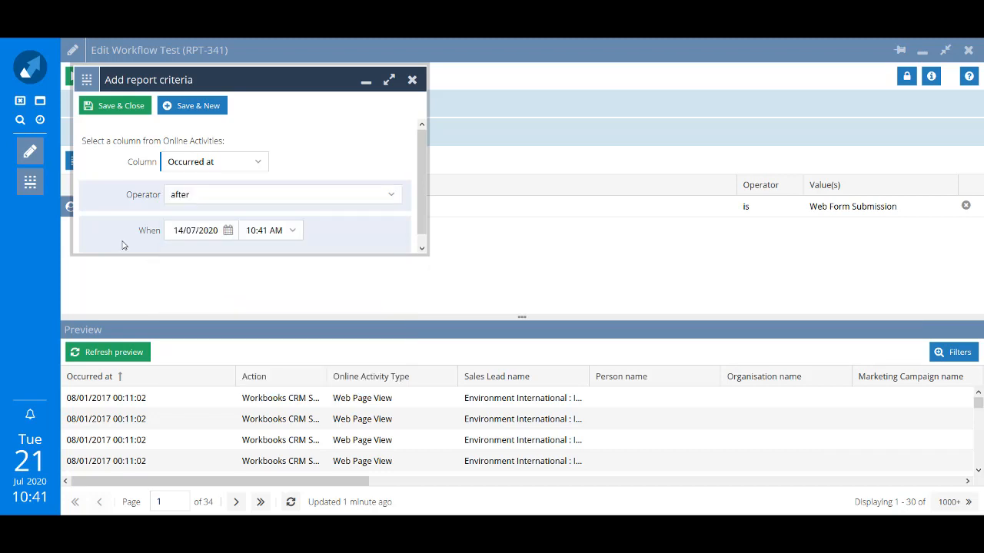
# Save the date criterion, then set up a new one: Action contains 'free trial'.
pyautogui.click(193, 108)
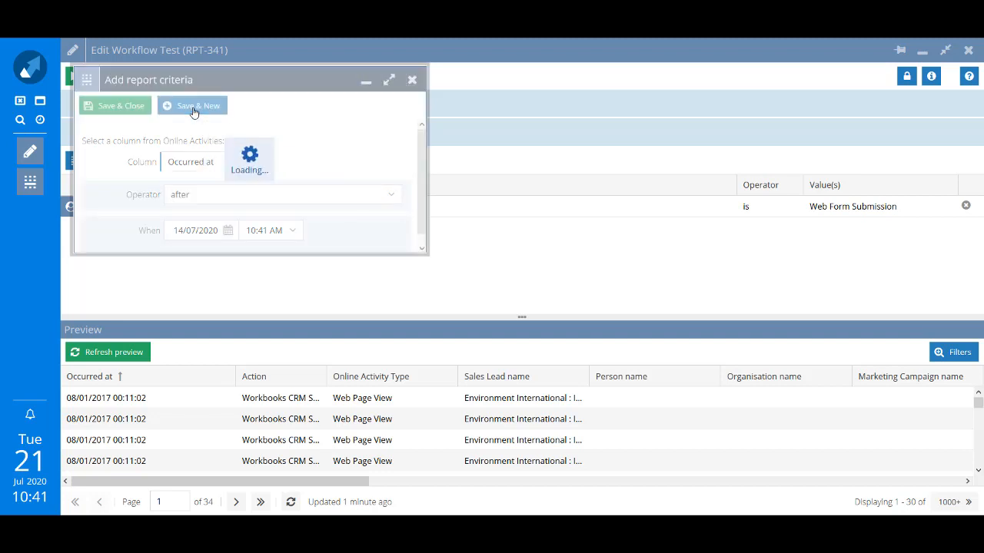
pyautogui.write('ac')
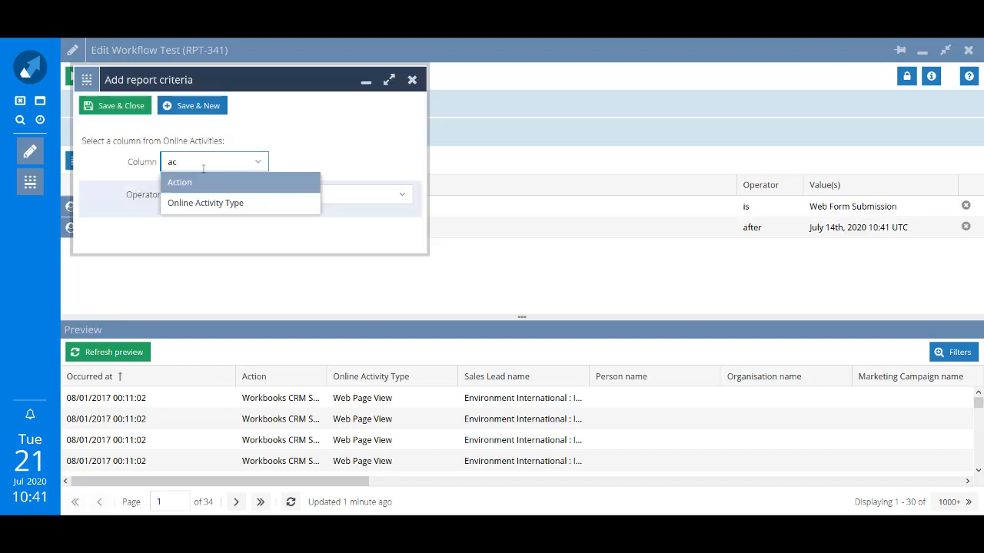
pyautogui.click(201, 184)
pyautogui.click(402, 195)
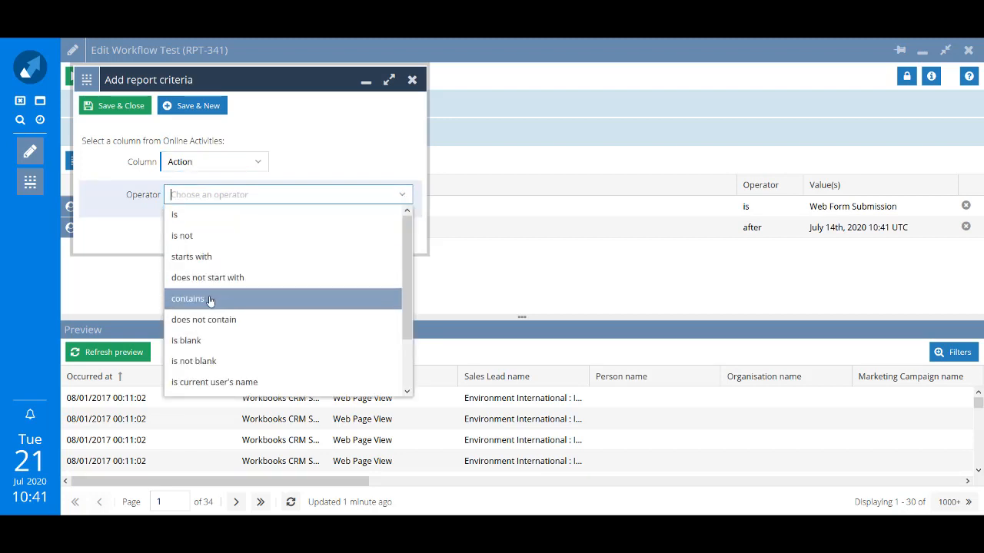
pyautogui.click(212, 298)
pyautogui.click(215, 228)
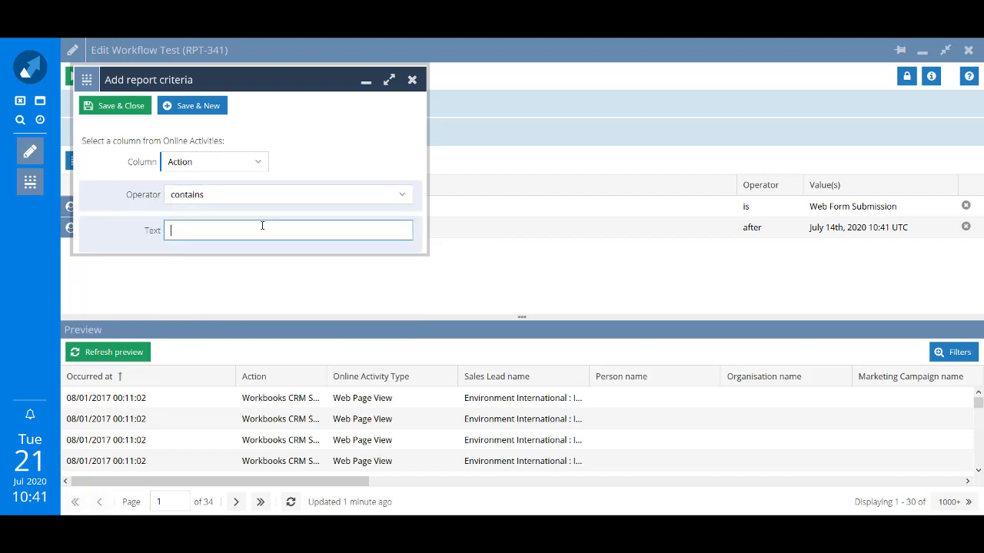
pyautogui.write('free trial')
# Save the Action criterion, refresh the preview, and save and run Workflow Test (18 results).
pyautogui.click(128, 113)
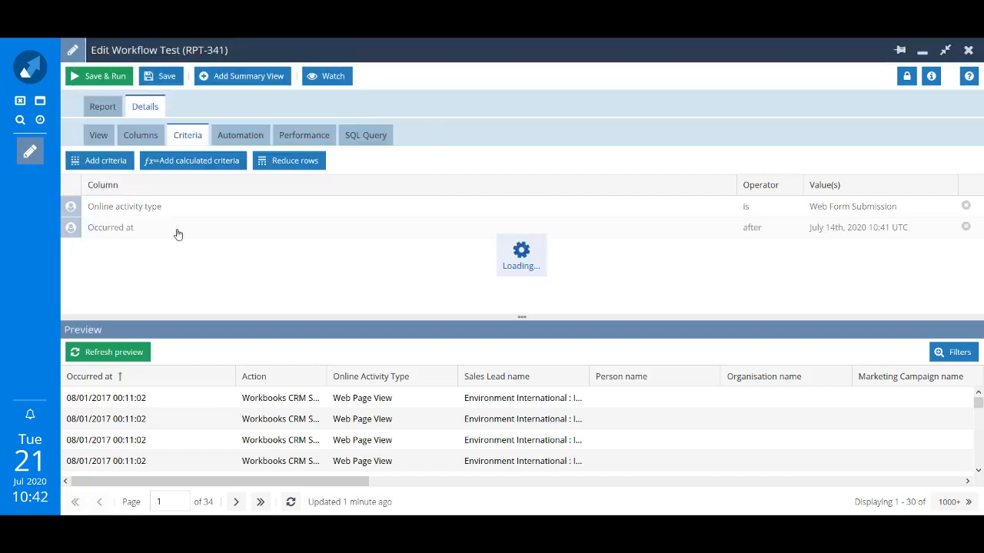
pyautogui.click(109, 359)
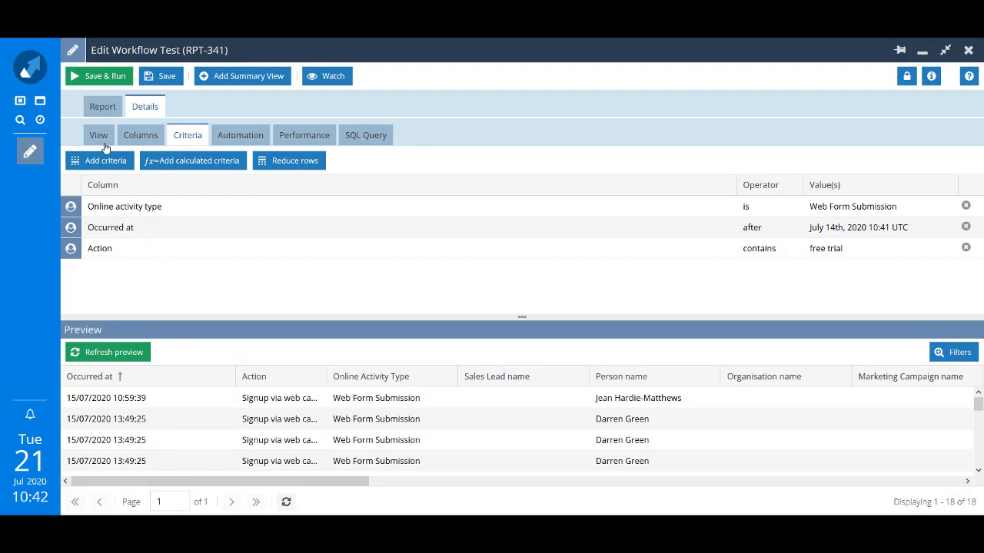
pyautogui.click(107, 80)
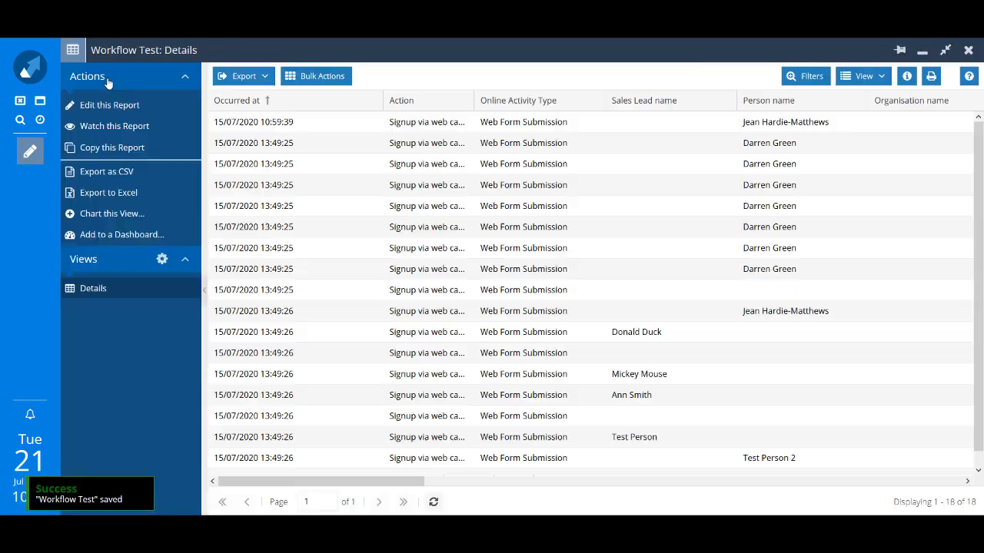
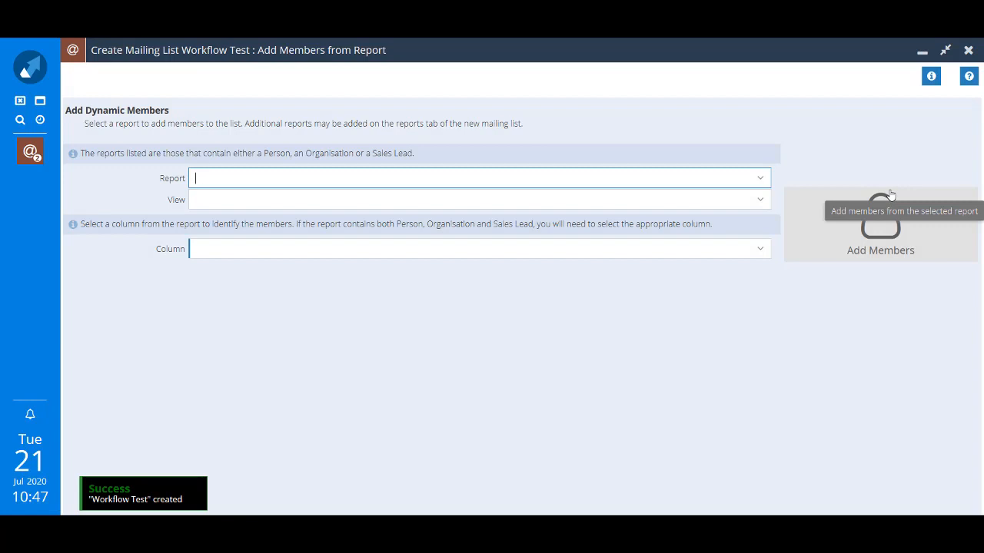
# Add members from the Workflow Test report (Details view, Person name column), then confirm the 3 members.
pyautogui.write('work')
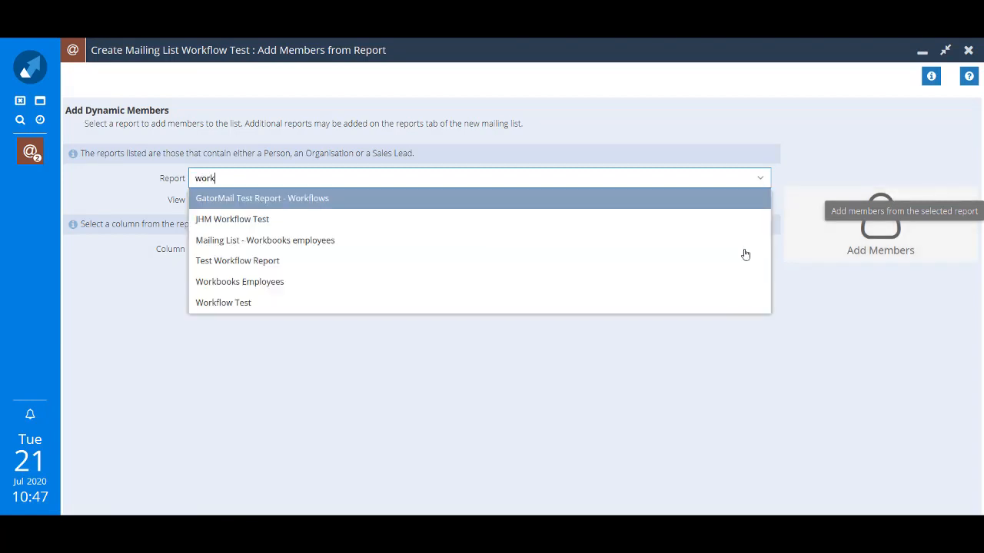
pyautogui.click(427, 310)
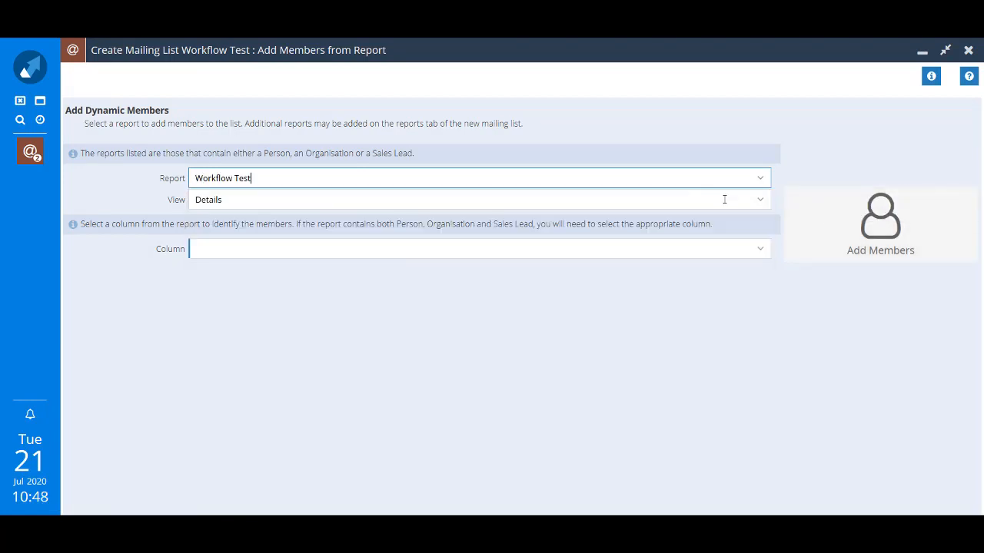
pyautogui.click(762, 204)
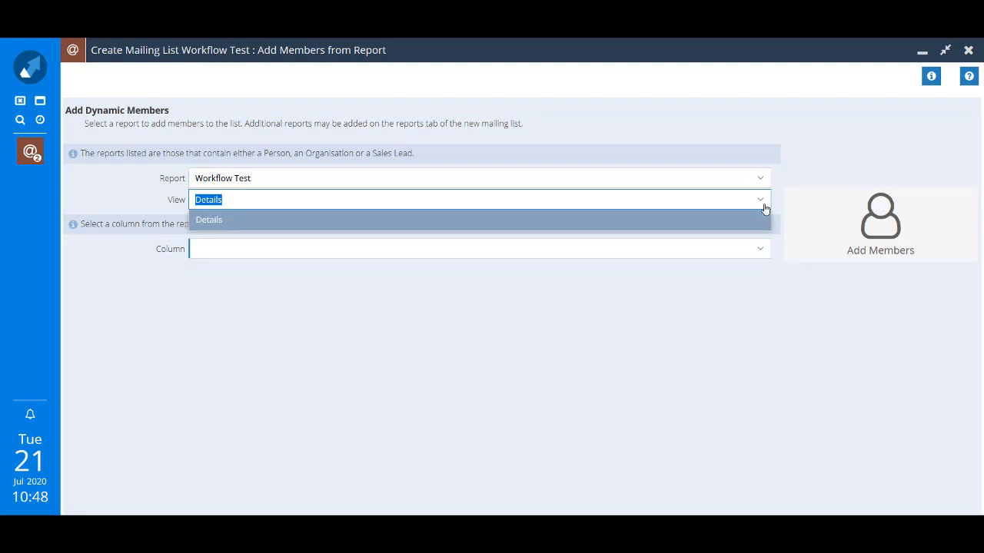
pyautogui.click(731, 348)
pyautogui.click(763, 256)
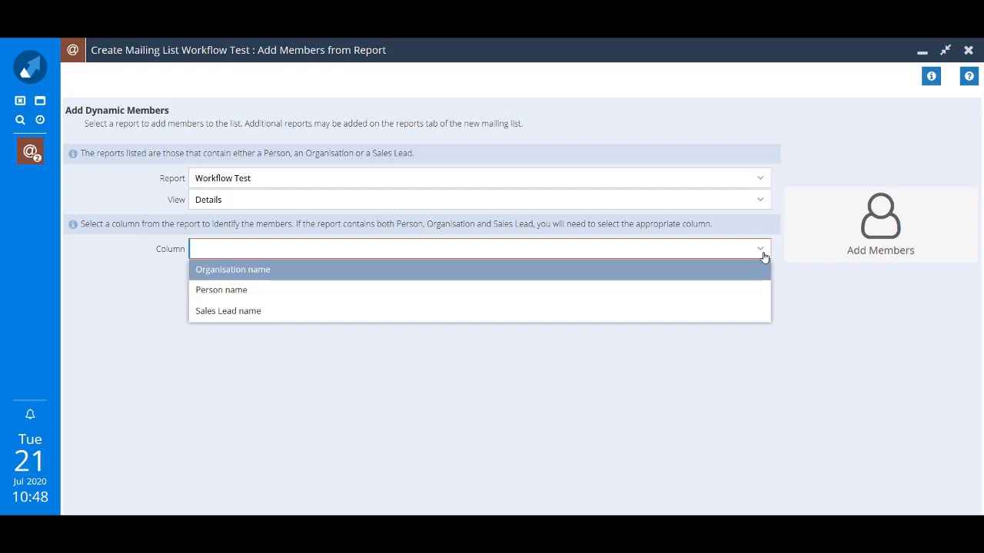
pyautogui.click(238, 292)
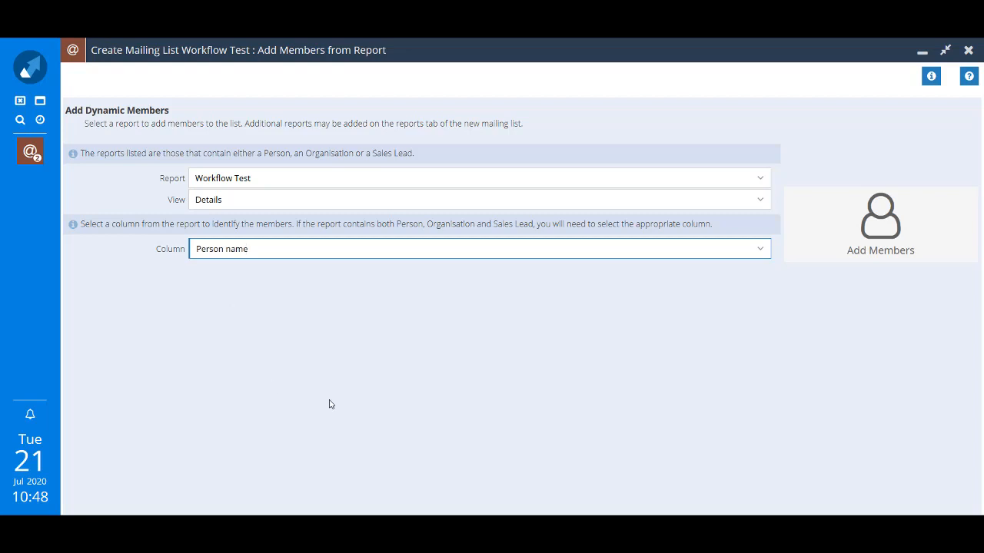
pyautogui.click(887, 233)
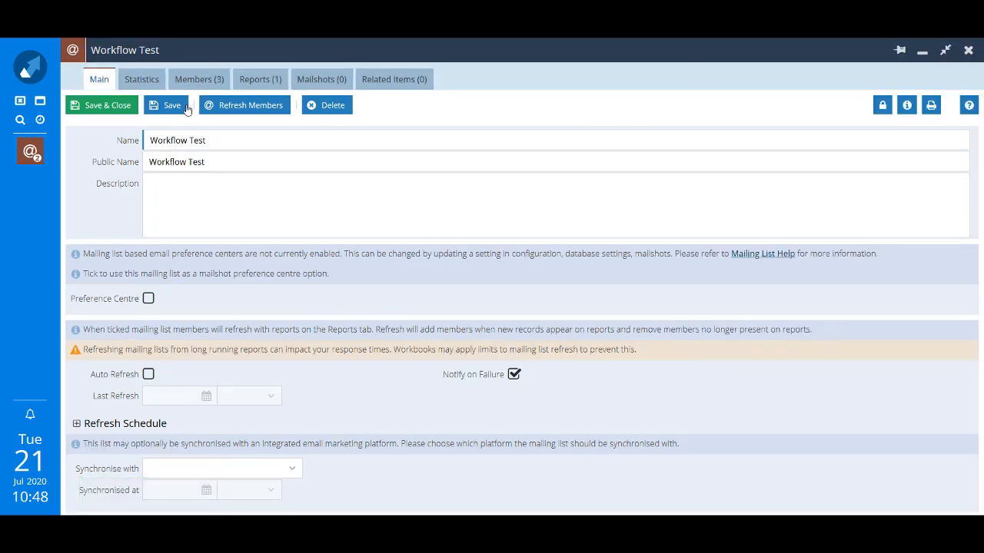
pyautogui.click(200, 85)
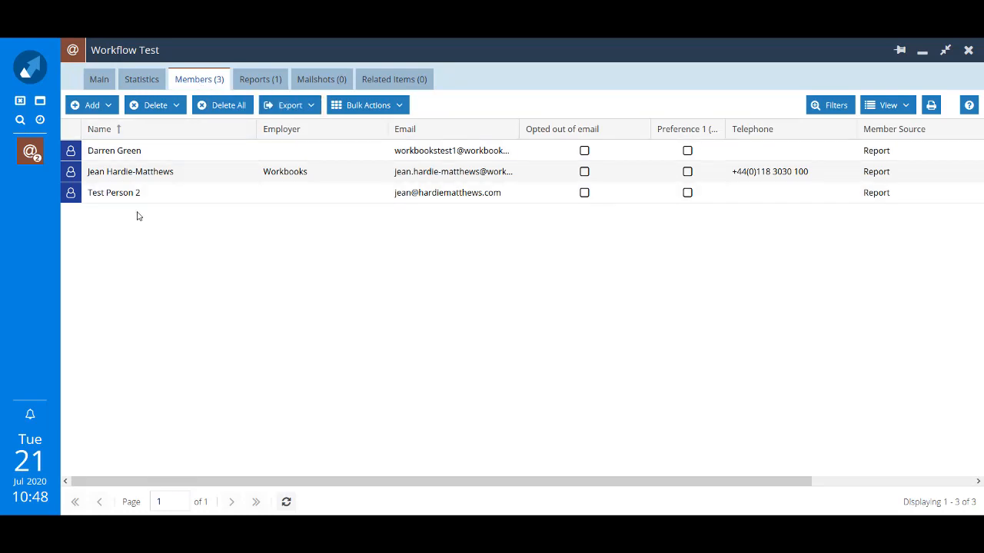
pyautogui.click(97, 81)
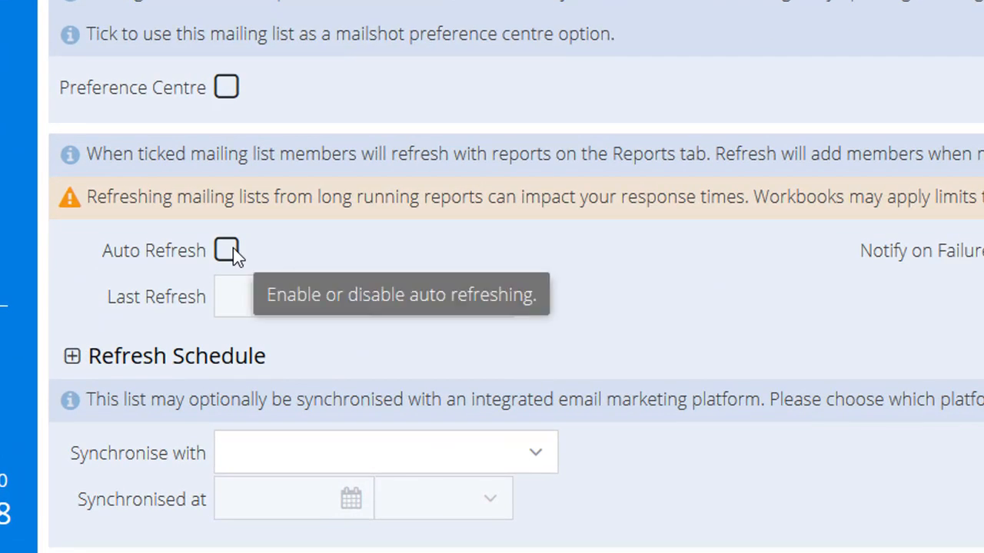
# Turn on Auto Refresh with an Hourly schedule recurring every 1 hour.
pyautogui.click(233, 248)
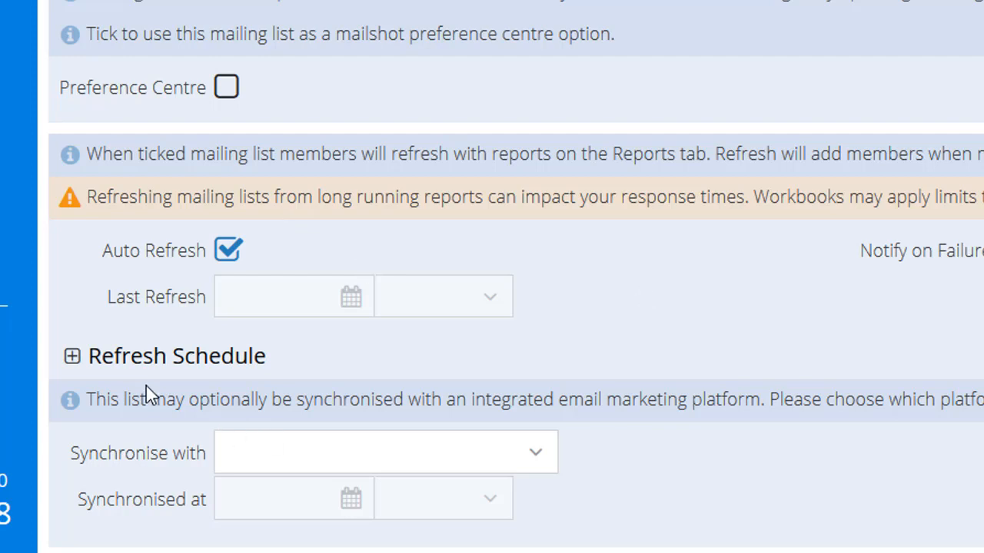
pyautogui.click(72, 357)
pyautogui.scroll(-2, 145, 454)
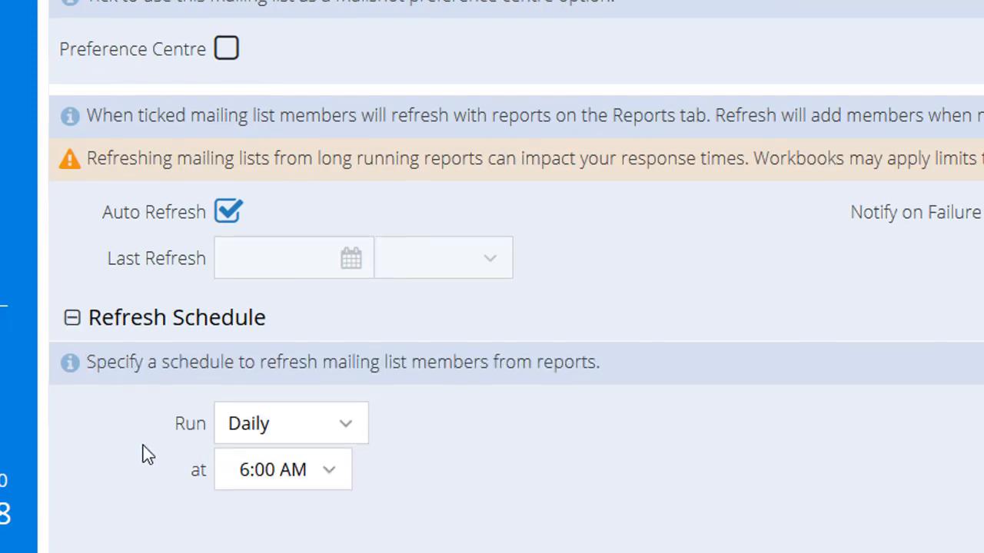
pyautogui.scroll(-4, 175, 432)
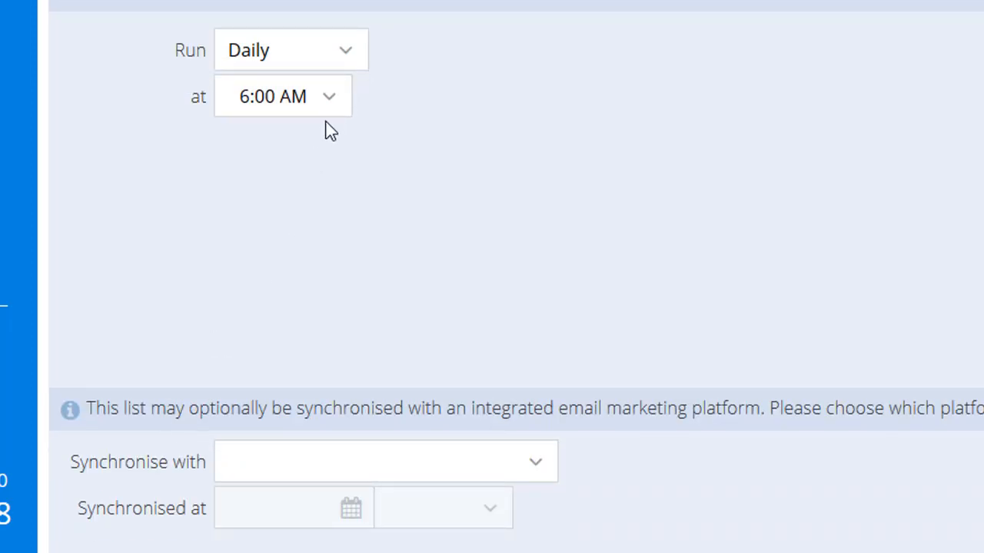
pyautogui.click(346, 66)
pyautogui.click(323, 96)
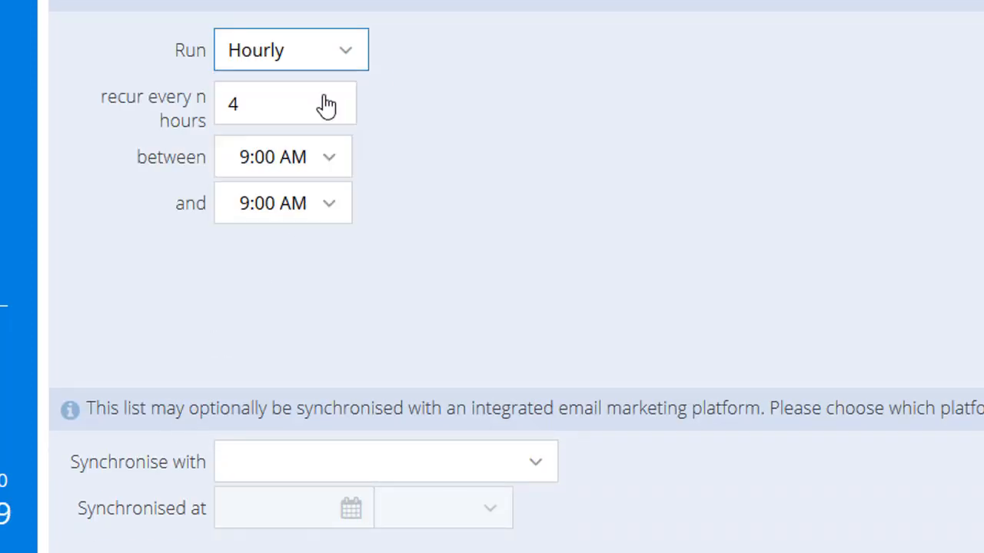
pyautogui.moveTo(310, 111); pyautogui.dragTo(109, 110)
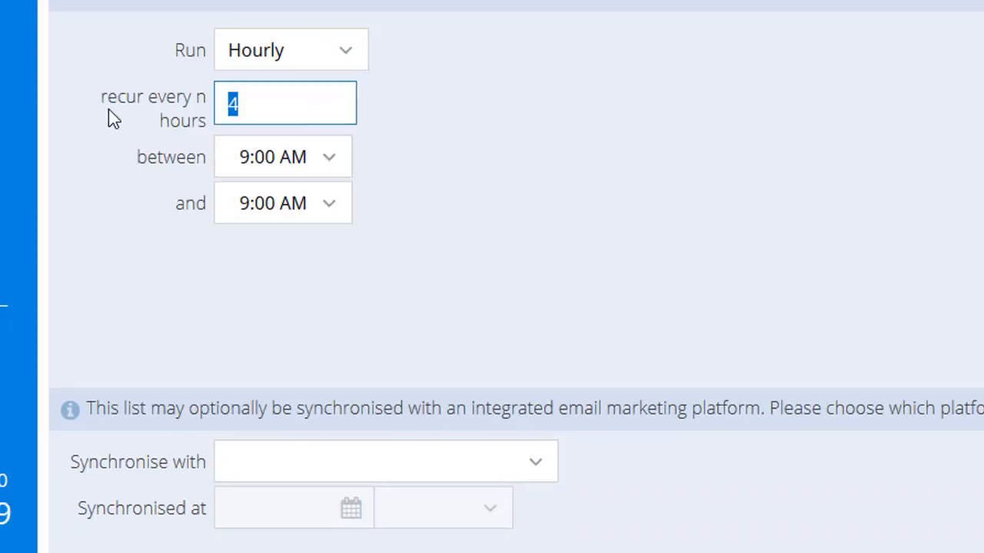
pyautogui.write('1')
pyautogui.click(666, 268)
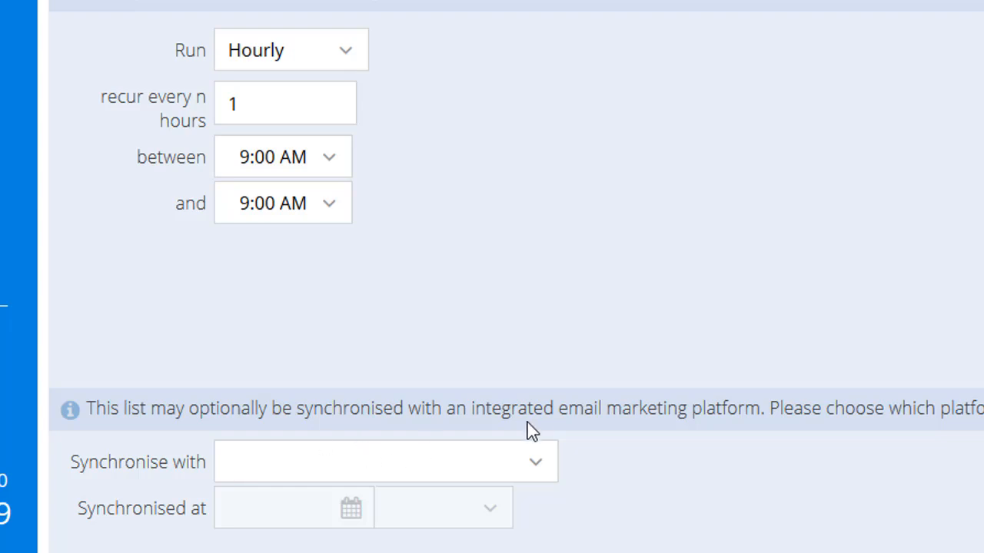
# Set the list to synchronise with GatorMail and save it.
pyautogui.click(533, 478)
pyautogui.click(300, 502)
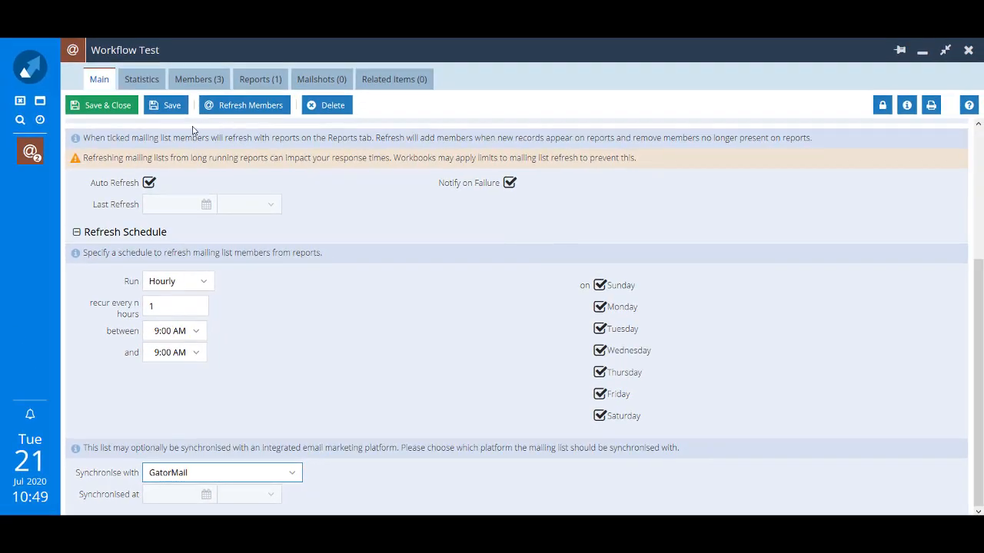
pyautogui.click(186, 107)
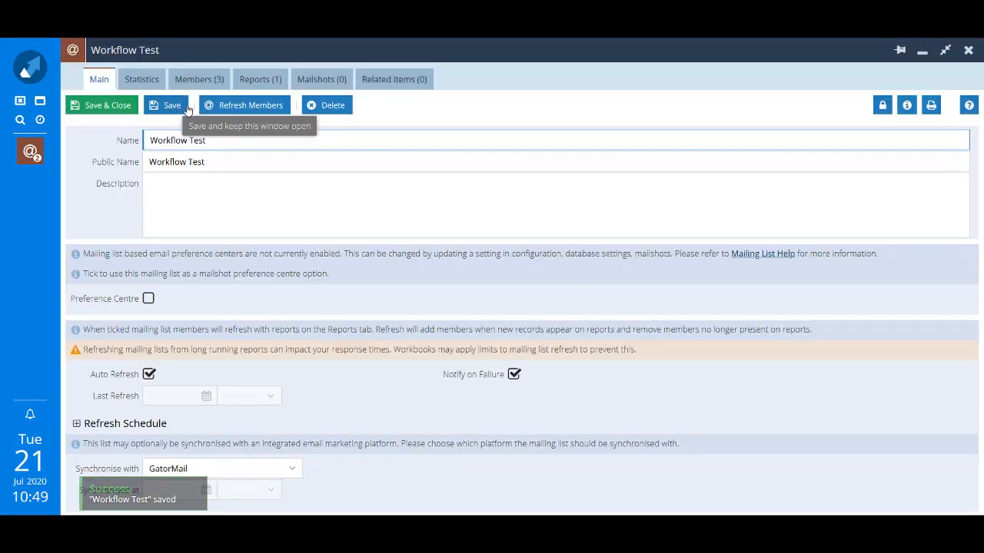
pyautogui.click(280, 82)
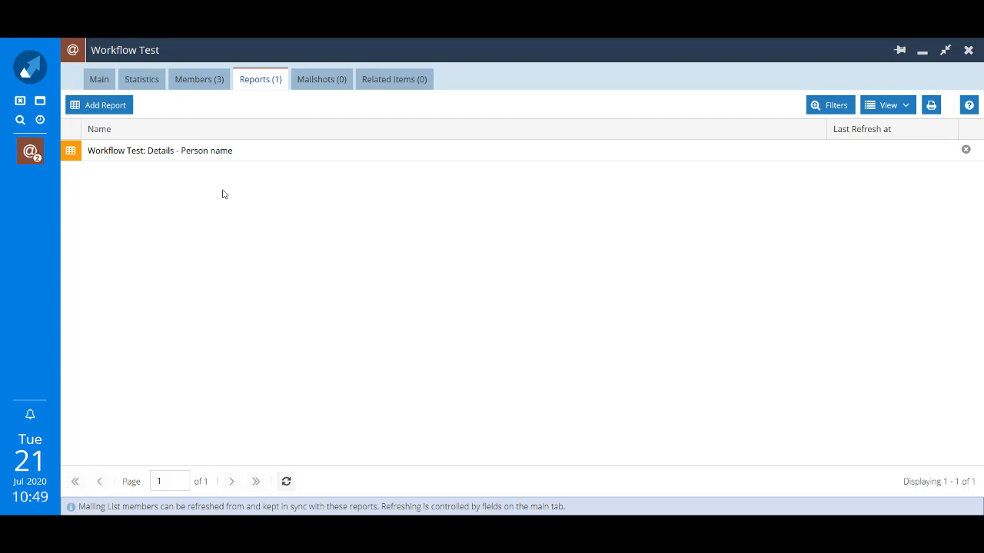
# Add the Workflow Test report again using the Sales Lead name column, reaching 7 members.
pyautogui.click(90, 108)
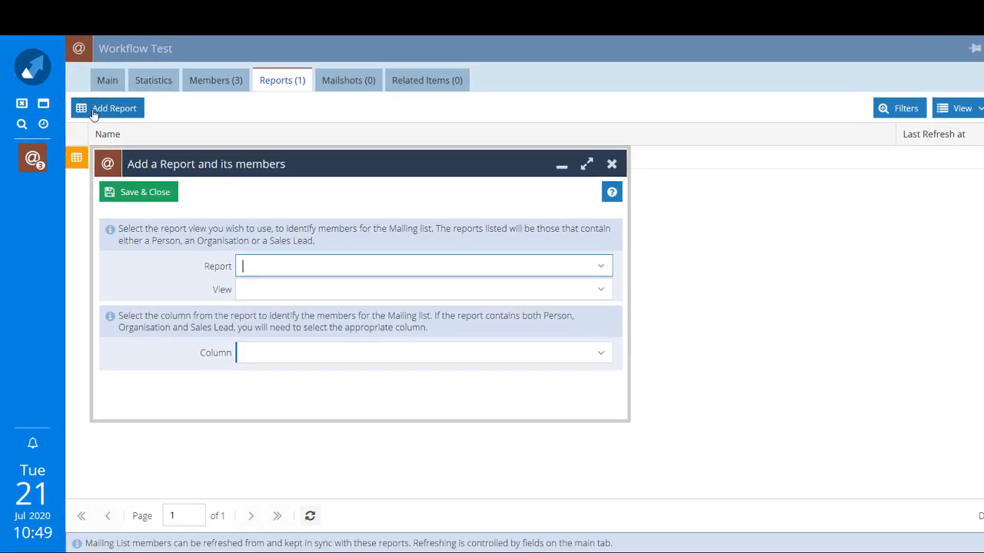
pyautogui.write('wor')
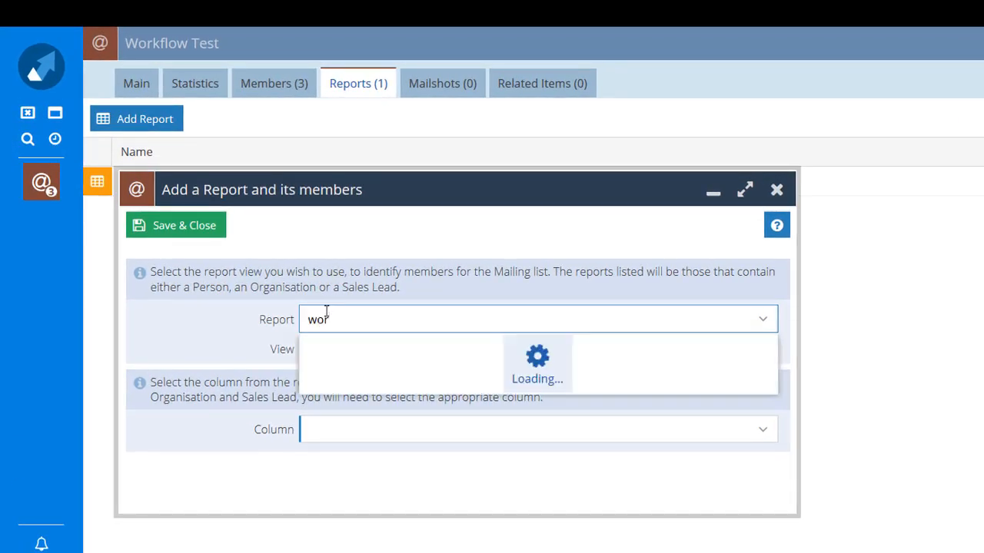
pyautogui.write('k')
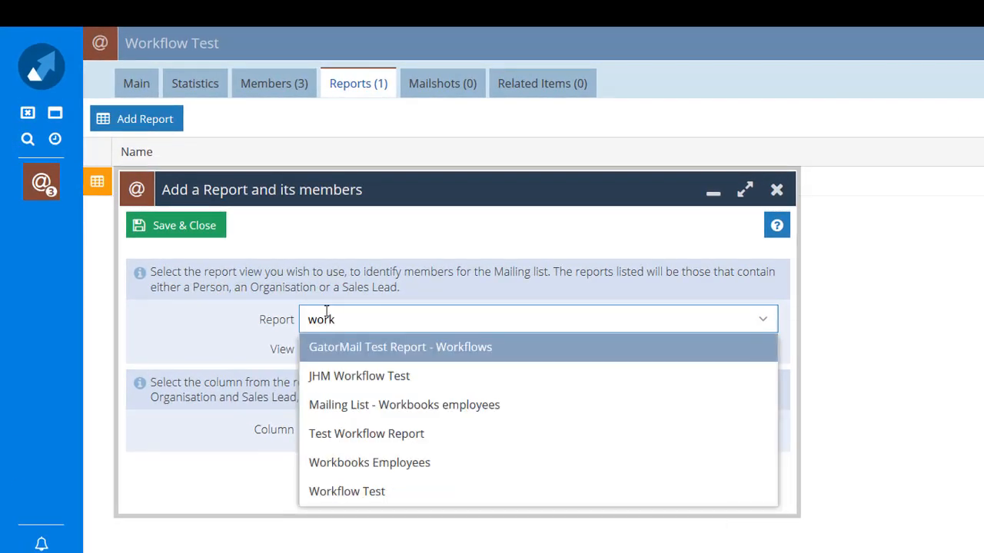
pyautogui.click(396, 492)
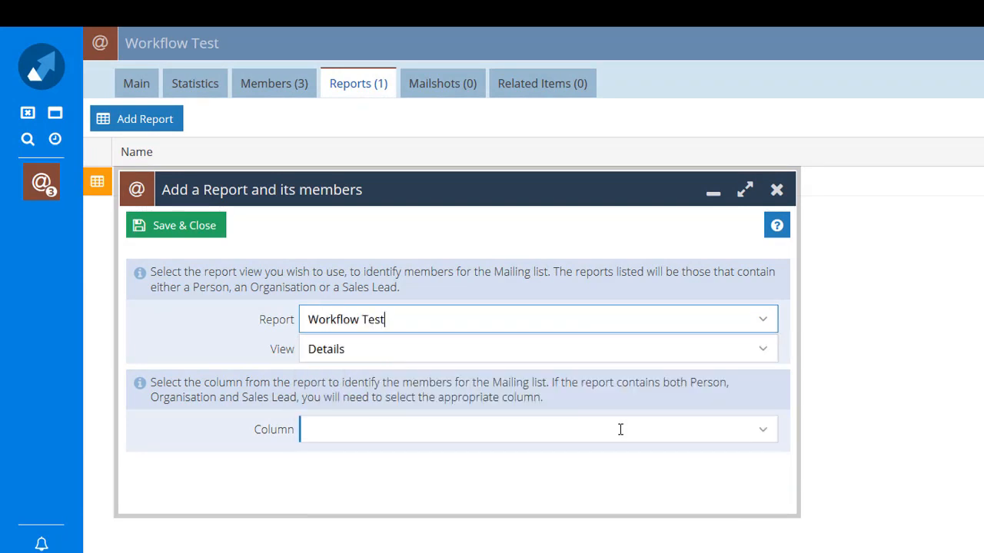
pyautogui.click(765, 436)
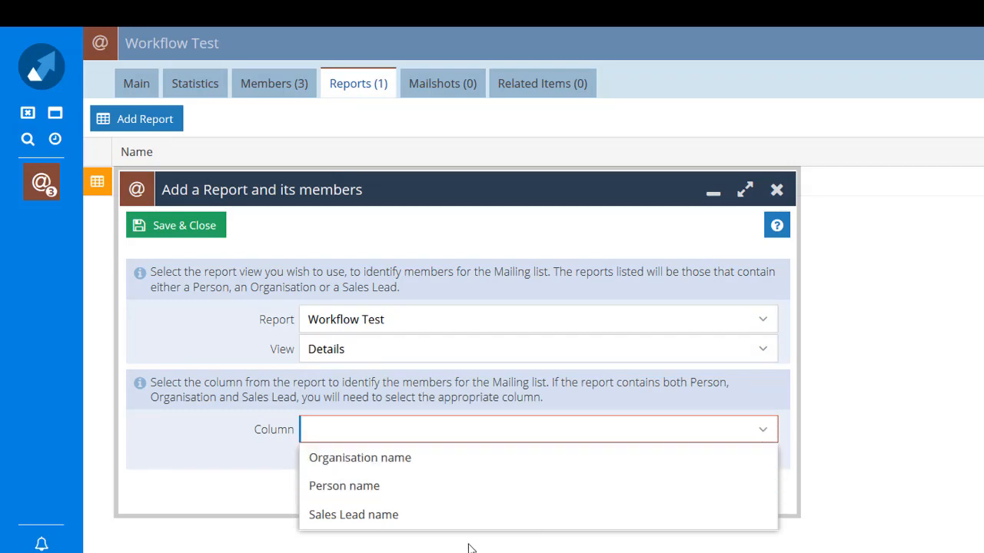
pyautogui.click(352, 523)
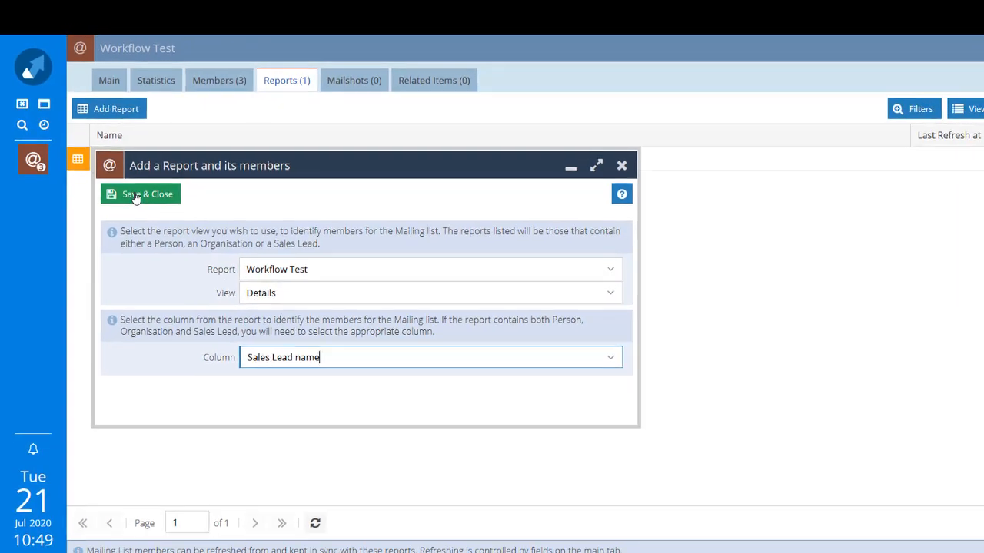
pyautogui.click(179, 226)
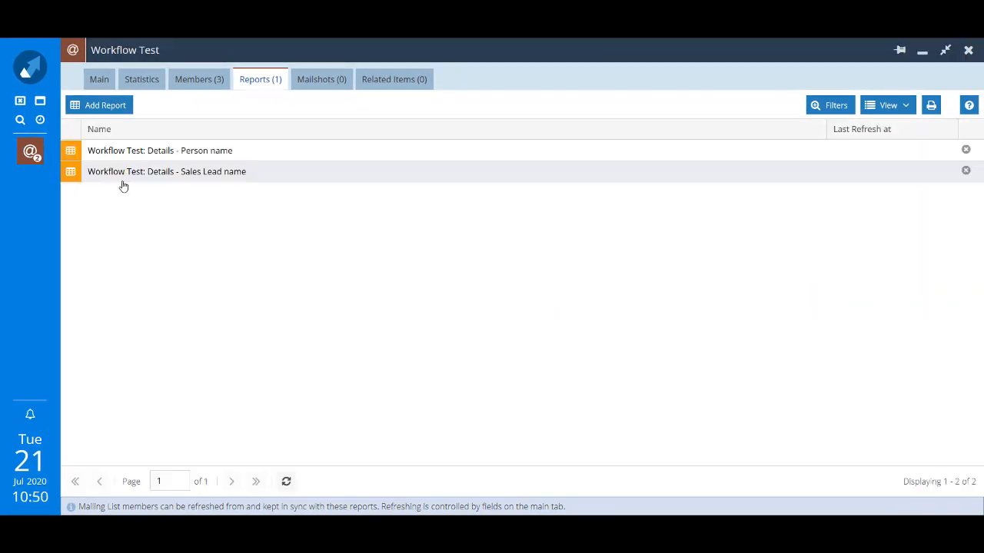
pyautogui.click(200, 81)
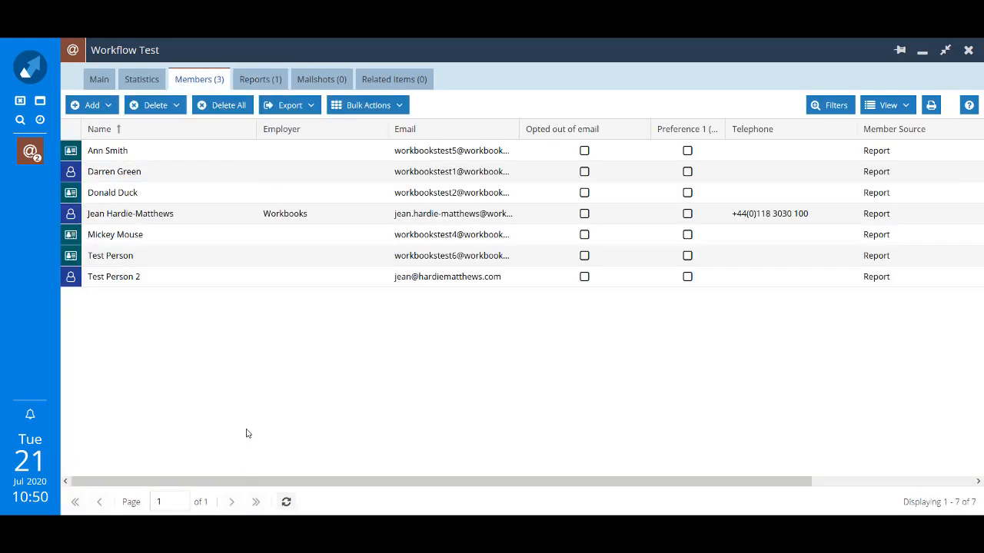
# Refresh the Members grid to reload the seven Workflow Test members.
pyautogui.click(287, 502)
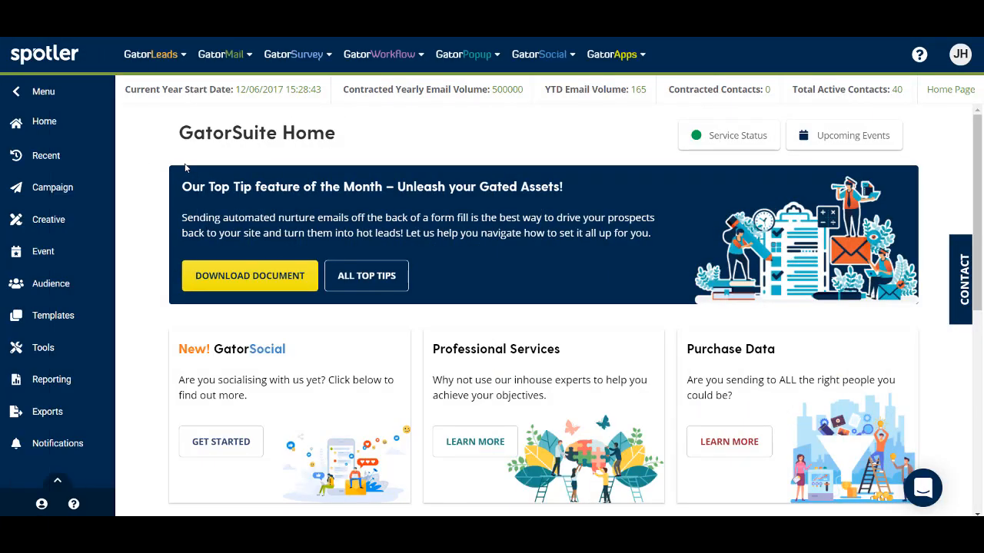
# Enter GatorMail with the first listed account and start a new sync from Tools > Data Sync.
pyautogui.click(231, 61)
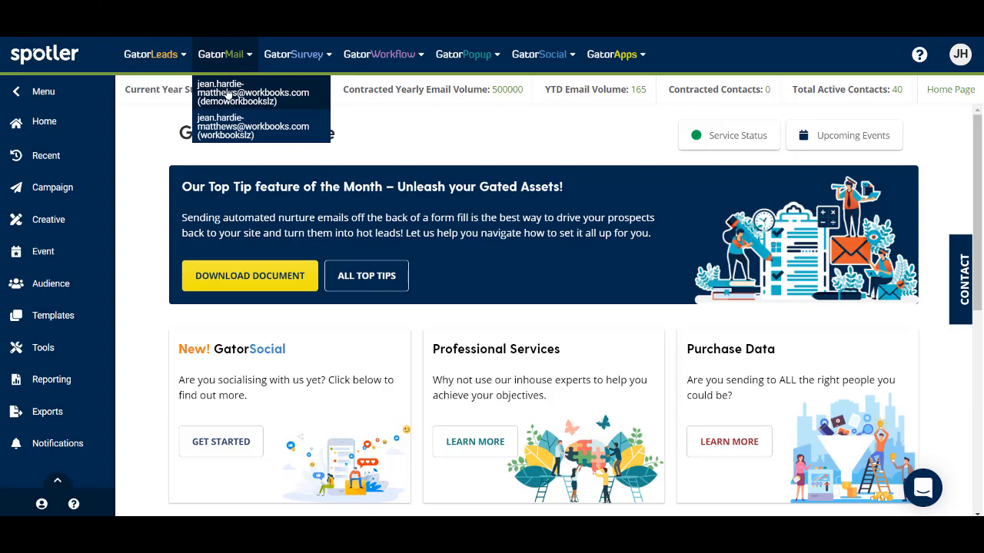
pyautogui.click(228, 93)
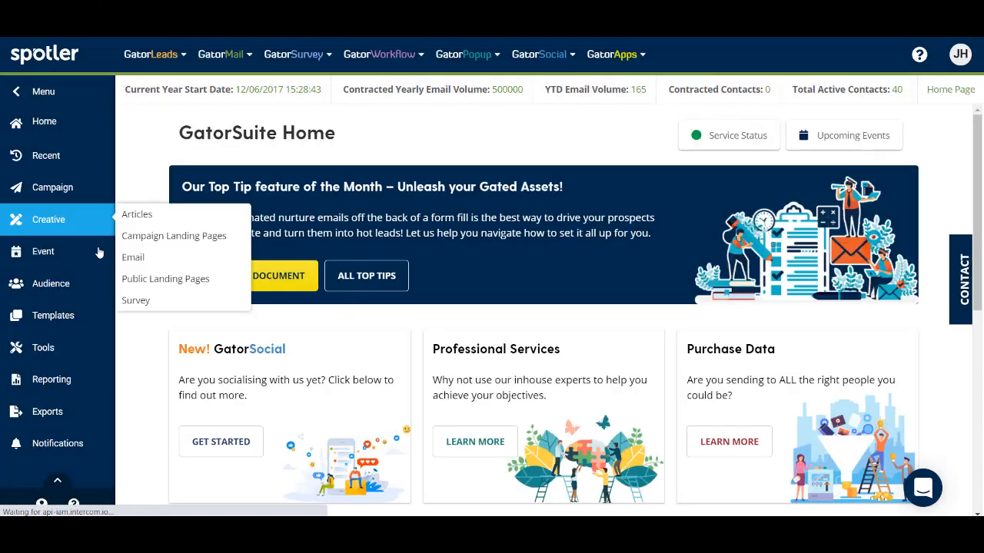
pyautogui.moveTo(61, 351)
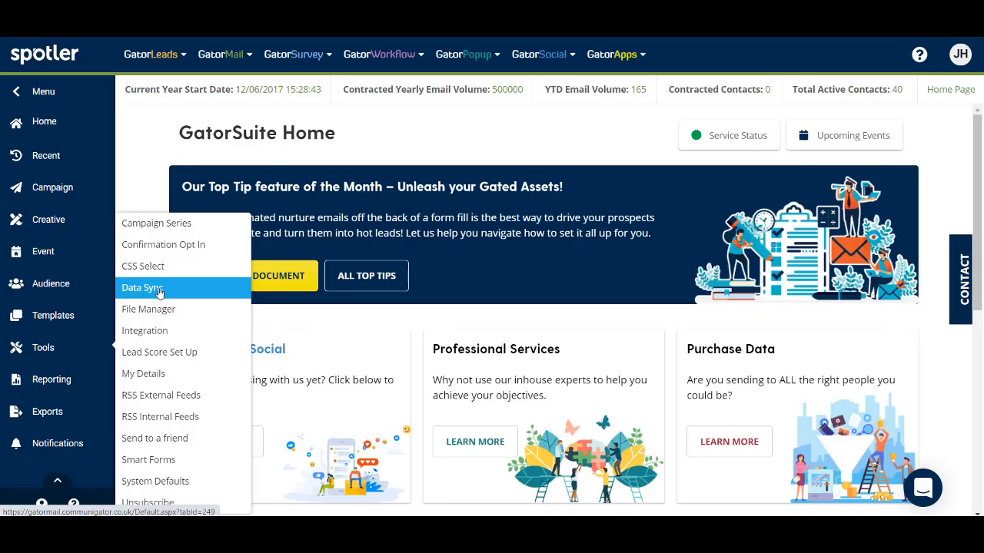
pyautogui.click(290, 307)
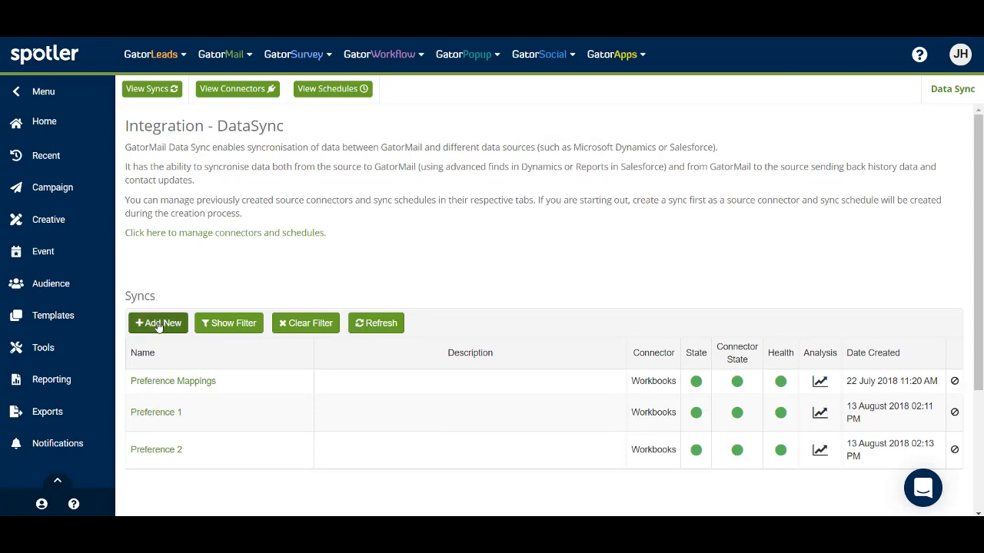
pyautogui.click(157, 323)
# Create a sync named 'Workflow Test' with description 'Test for training purposes'.
pyautogui.click(345, 145)
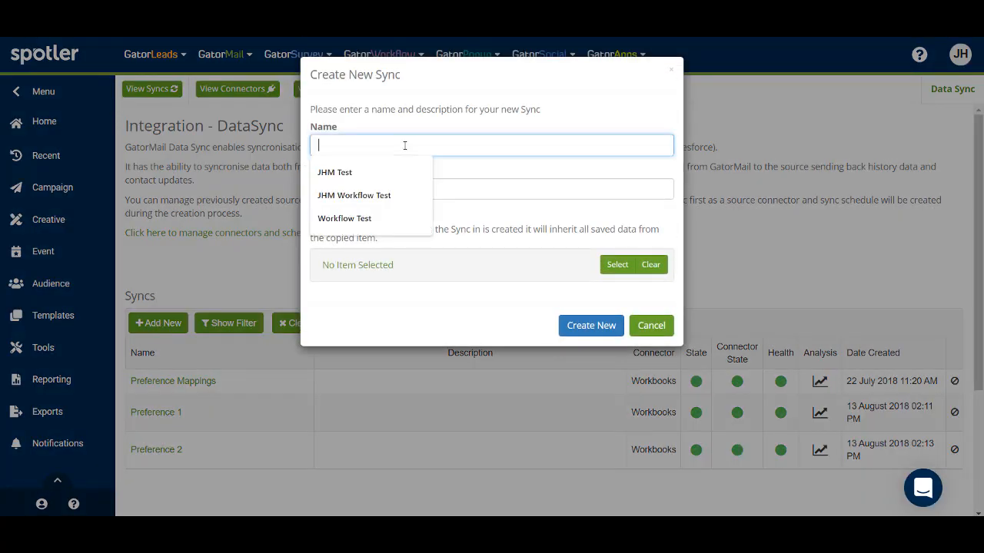
pyautogui.click(360, 219)
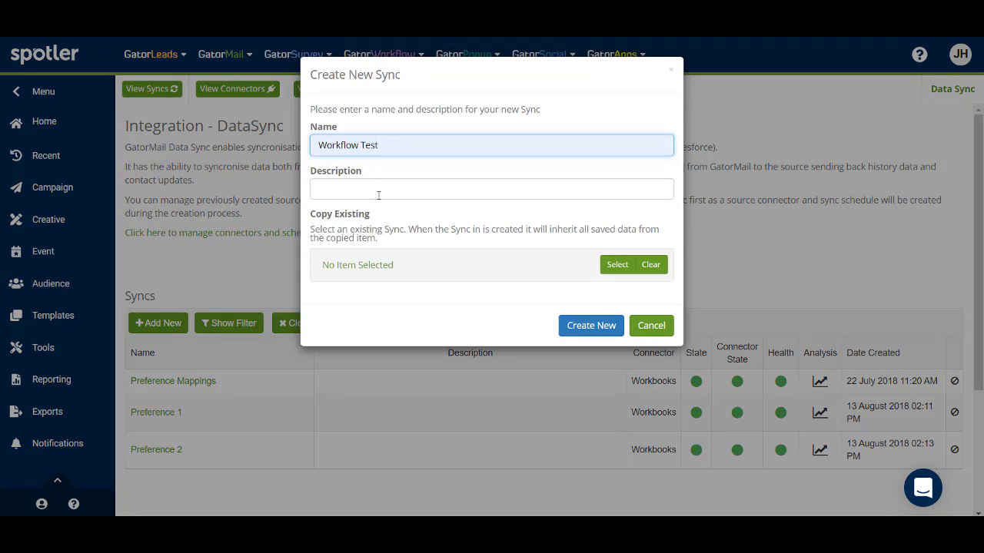
pyautogui.click(378, 196)
pyautogui.click(398, 217)
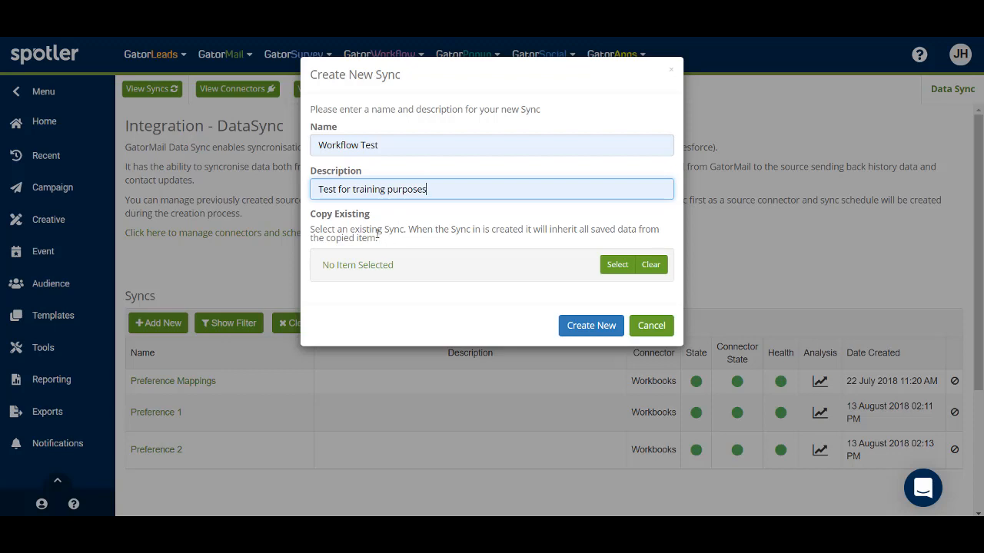
pyautogui.click(582, 330)
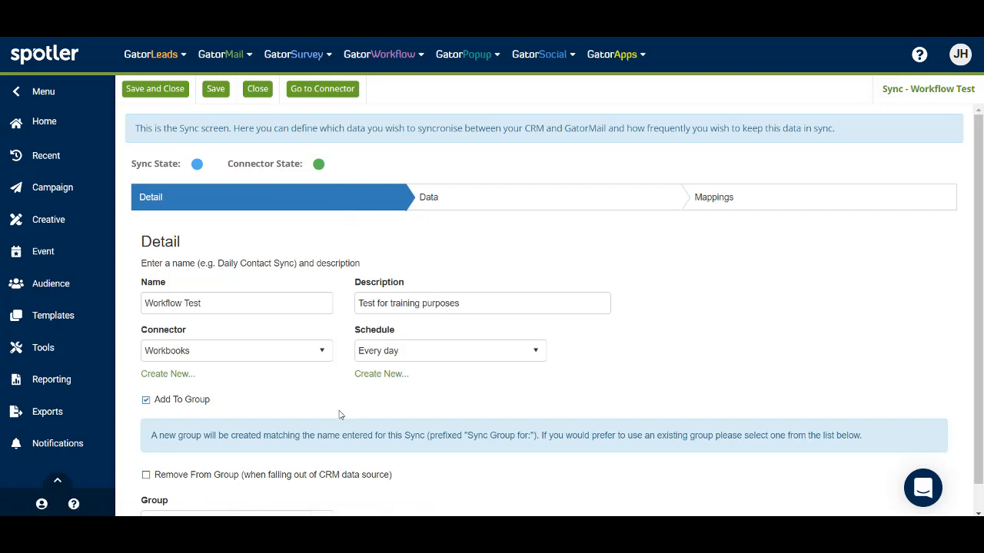
# Change the Workflow Test sync's schedule from daily to Every hour.
pyautogui.scroll(-1, 341, 415)
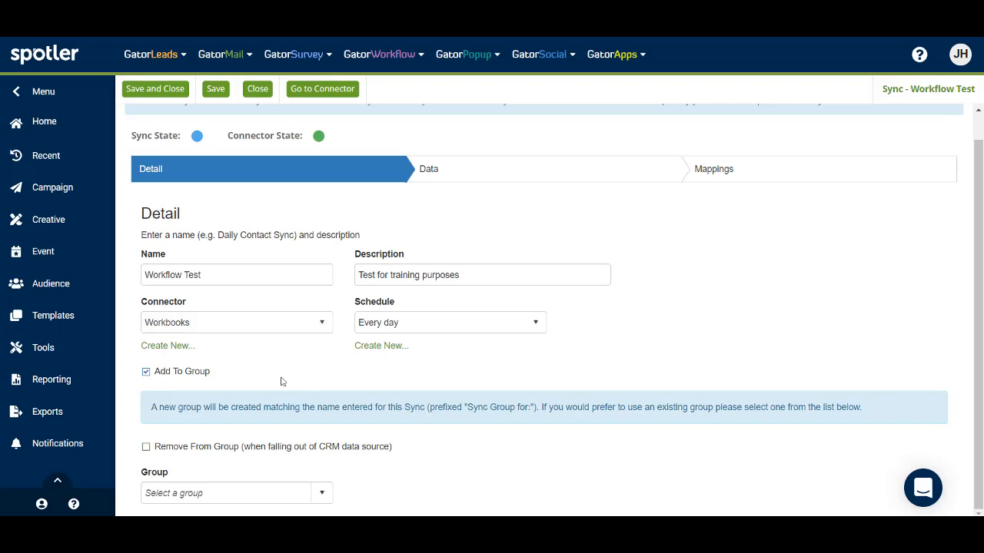
pyautogui.click(541, 327)
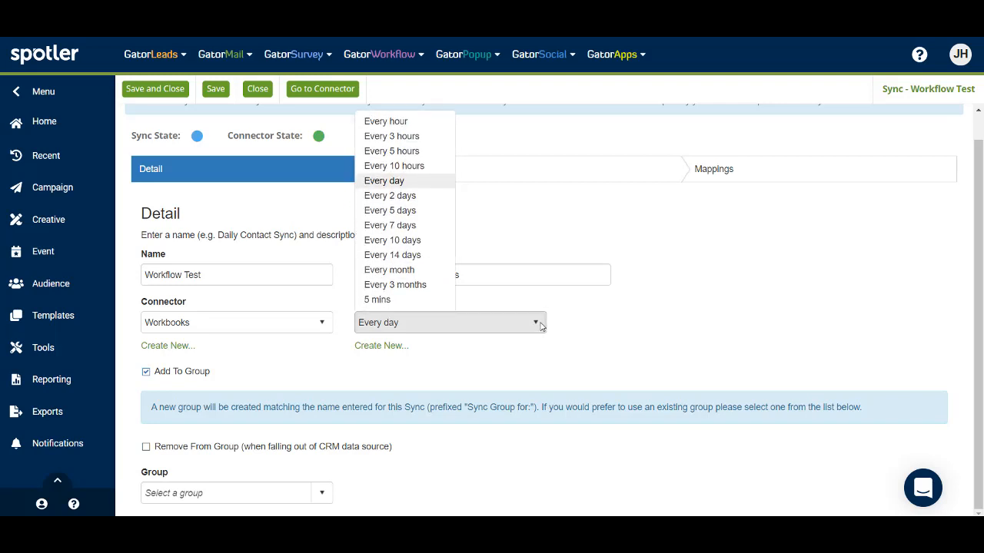
pyautogui.click(397, 122)
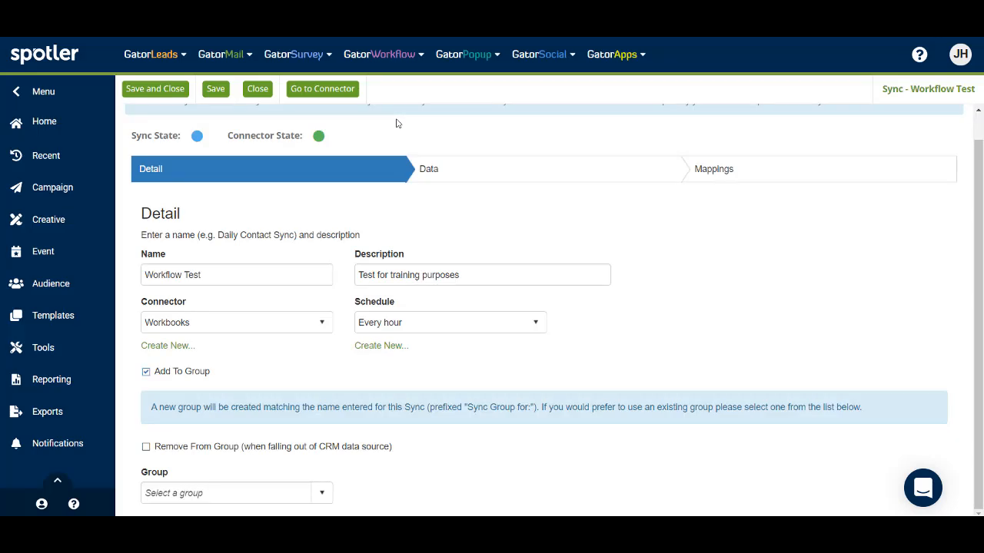
# Set the sync's data to the Workbooks mailing list Workflow Test and review the field mappings.
pyautogui.click(443, 176)
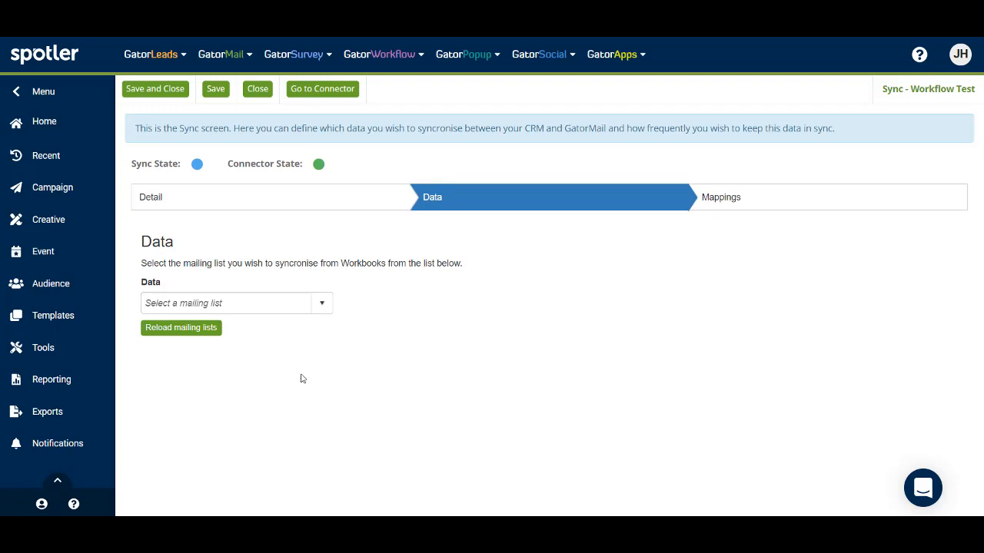
pyautogui.click(323, 306)
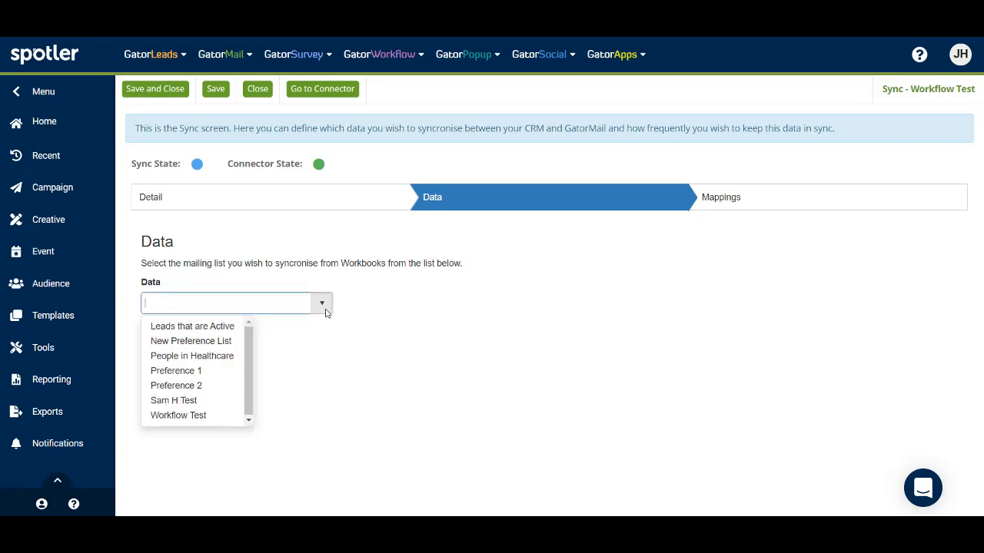
pyautogui.click(211, 418)
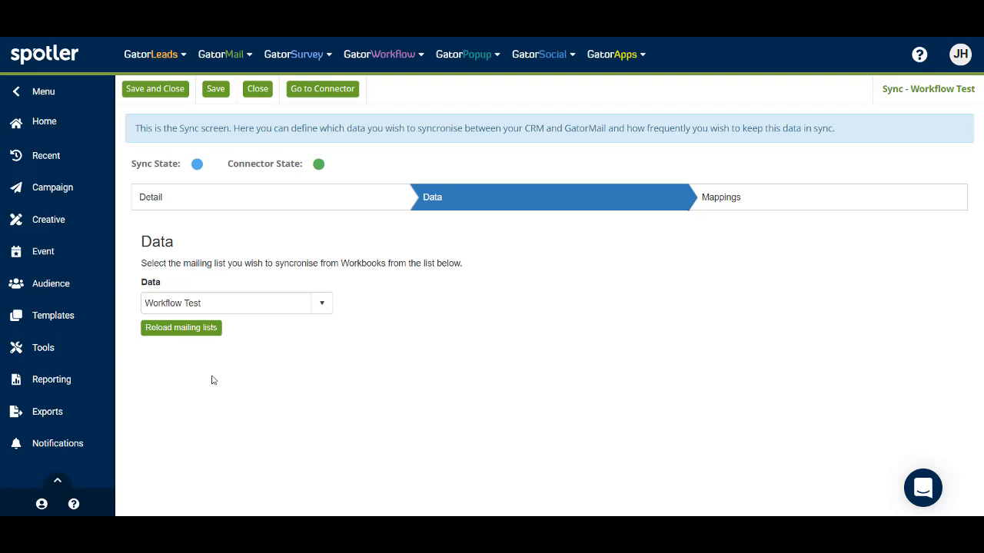
pyautogui.click(747, 200)
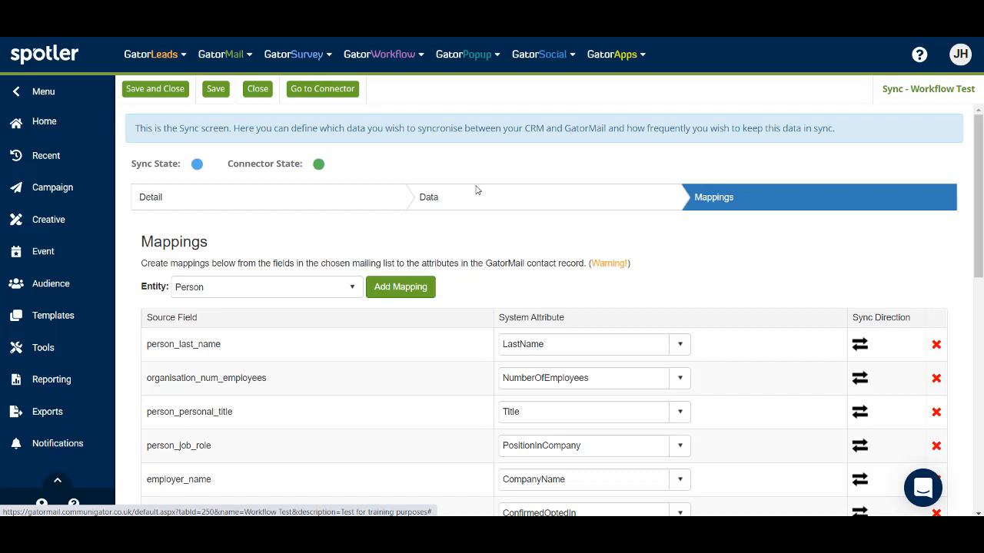
# Save the Workflow Test sync settings.
pyautogui.click(216, 93)
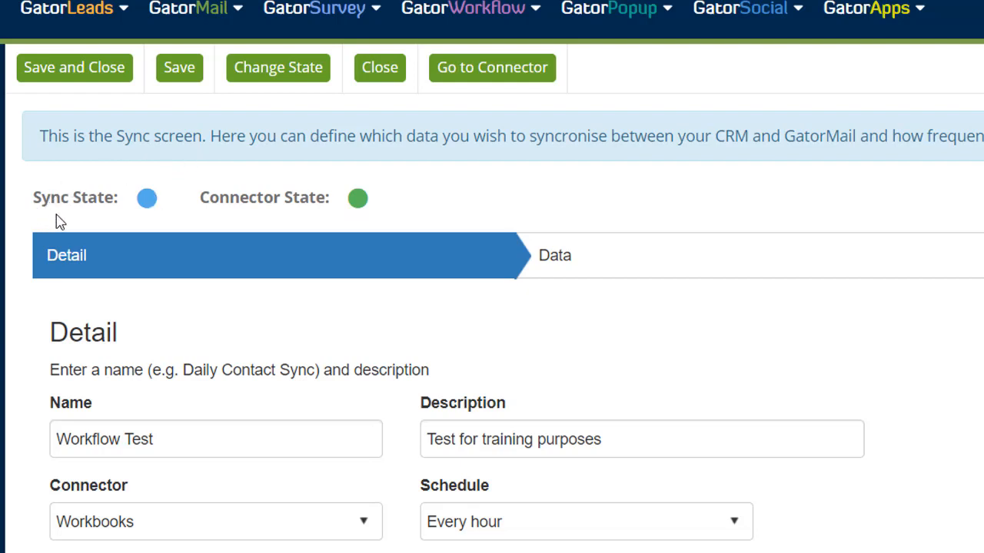
pyautogui.moveTo(148, 199)
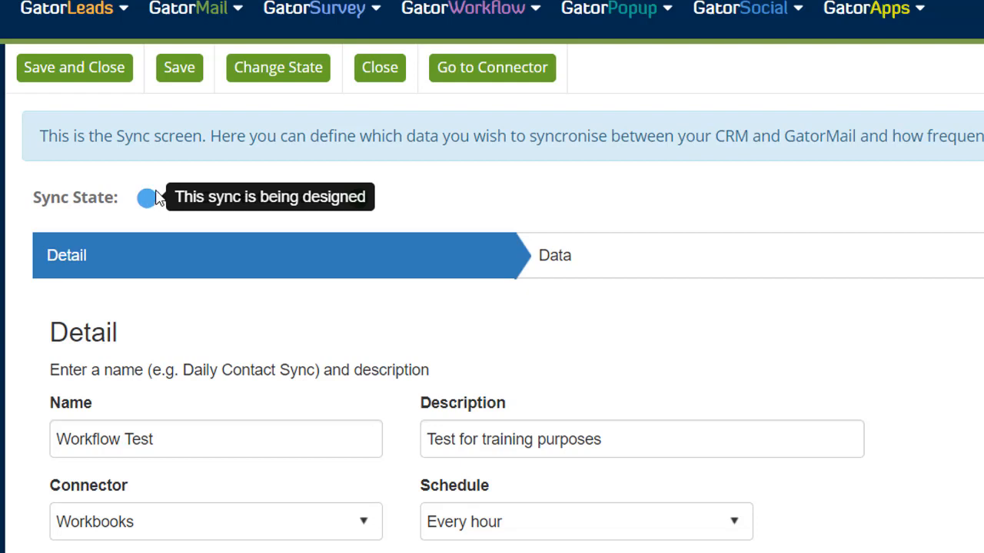
# Request the Workflow Test sync's state be changed to Enabled and dismiss the pending notice.
pyautogui.click(282, 69)
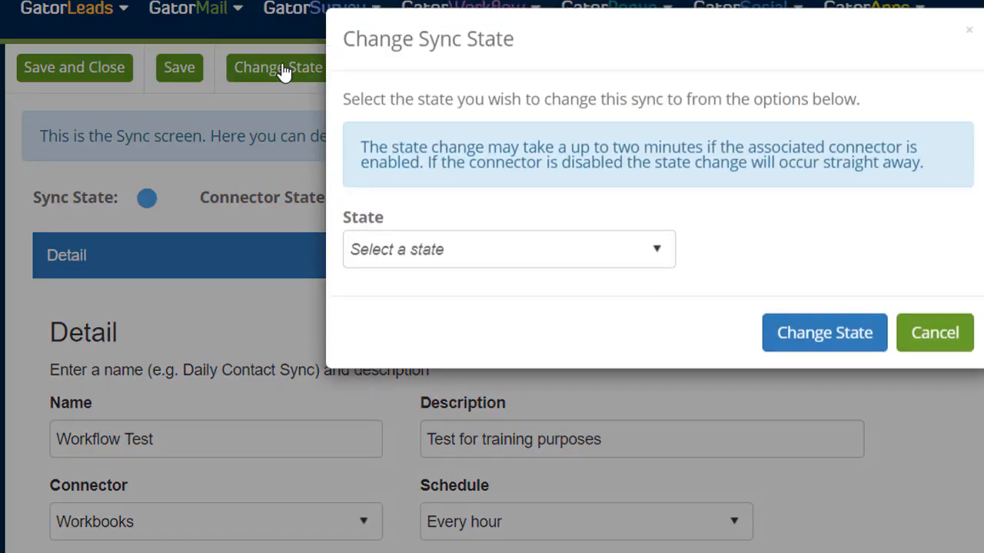
pyautogui.click(659, 257)
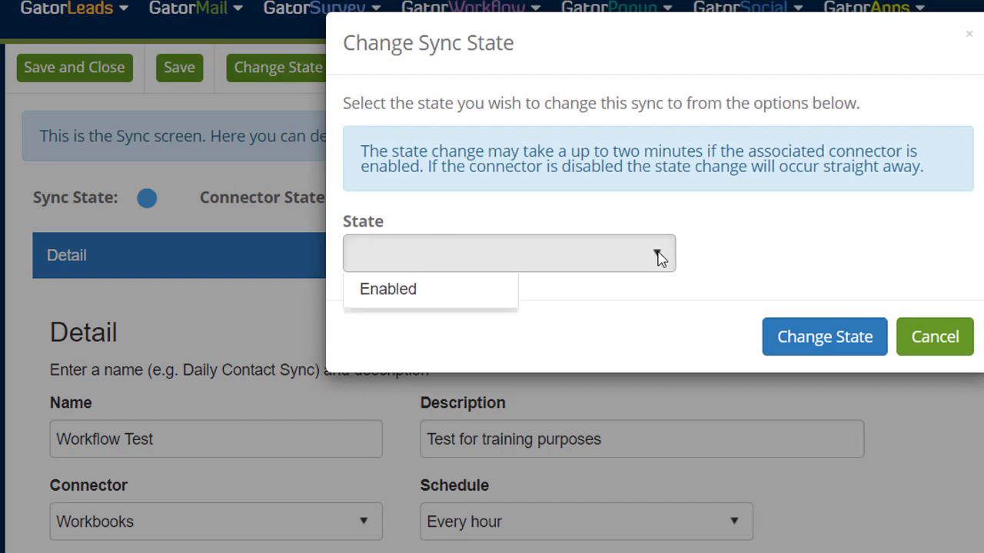
pyautogui.click(471, 296)
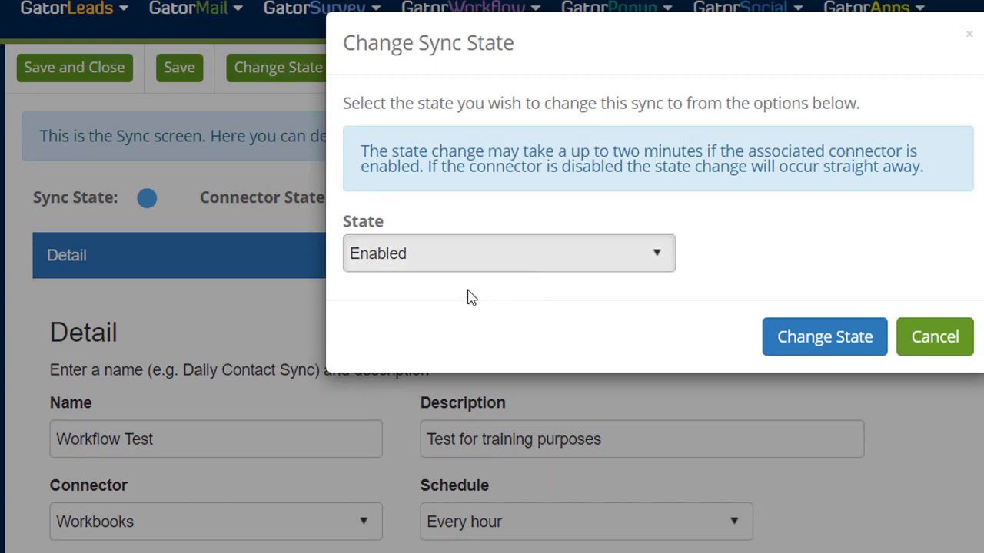
pyautogui.click(821, 339)
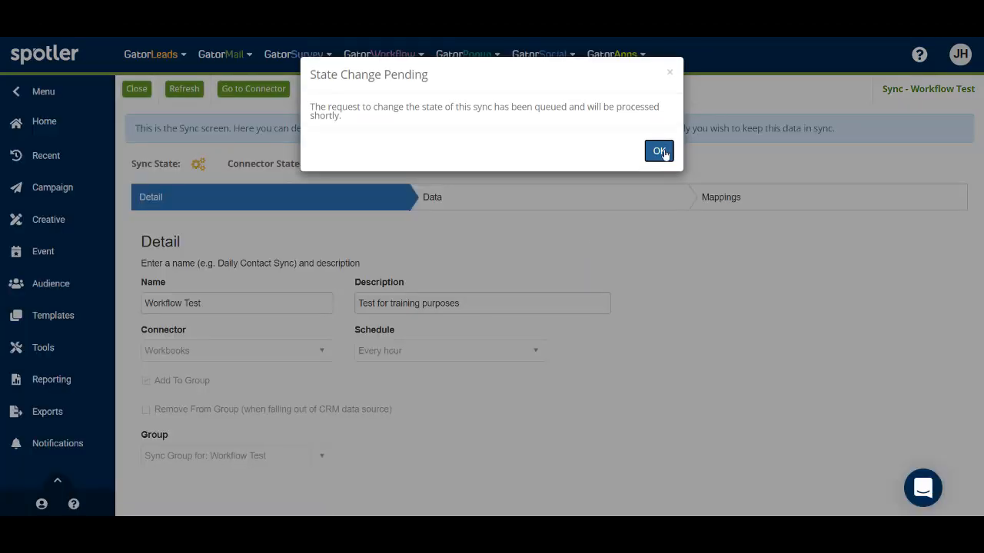
pyautogui.click(659, 152)
pyautogui.click(43, 350)
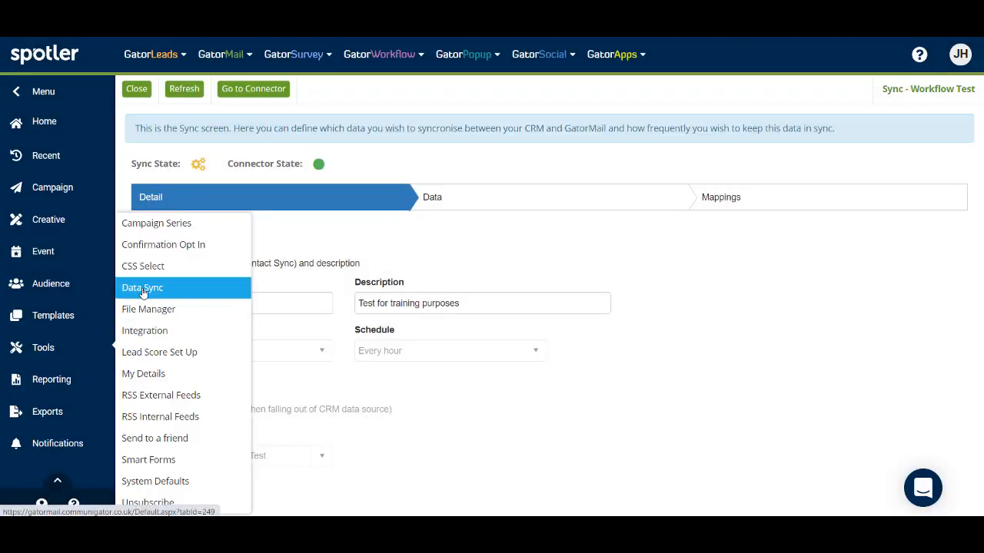
# Go back to the Data Sync list and confirm Workflow Test is listed and enabled.
pyautogui.click(139, 92)
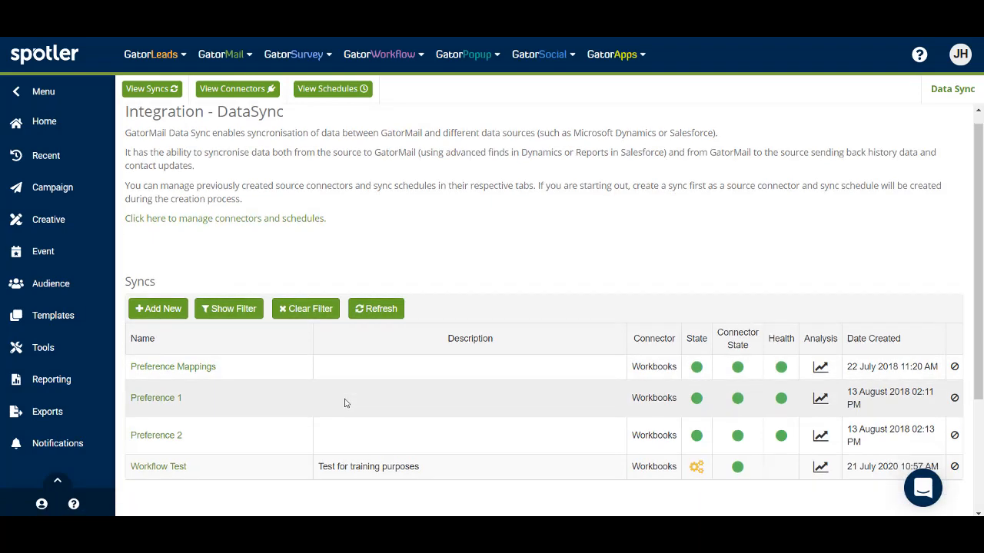
pyautogui.scroll(-2, 285, 490)
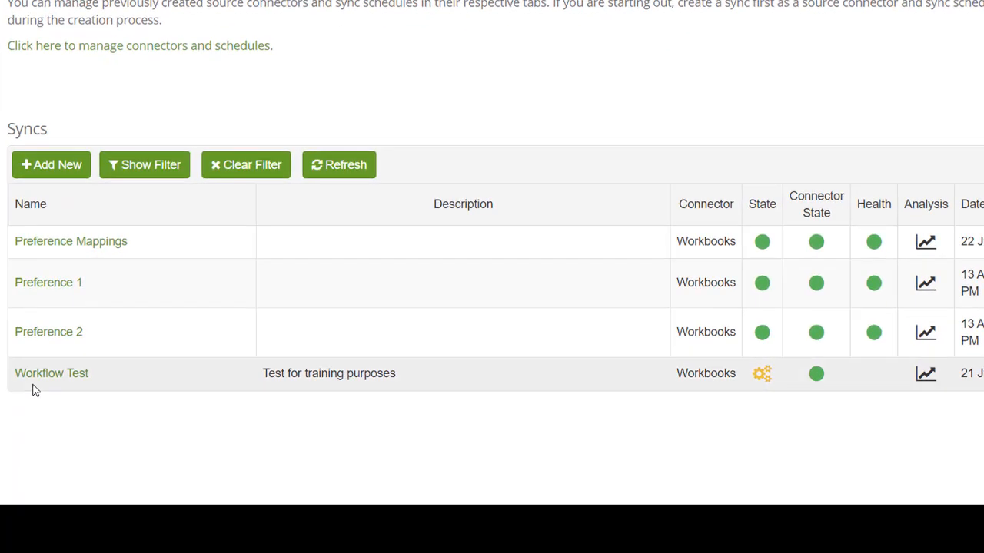
pyautogui.moveTo(762, 374)
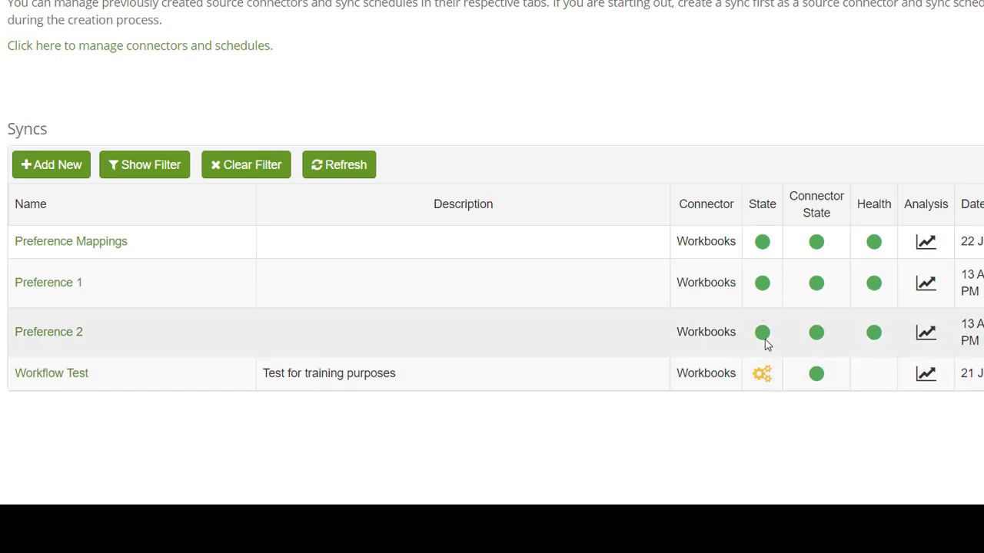
pyautogui.moveTo(762, 339)
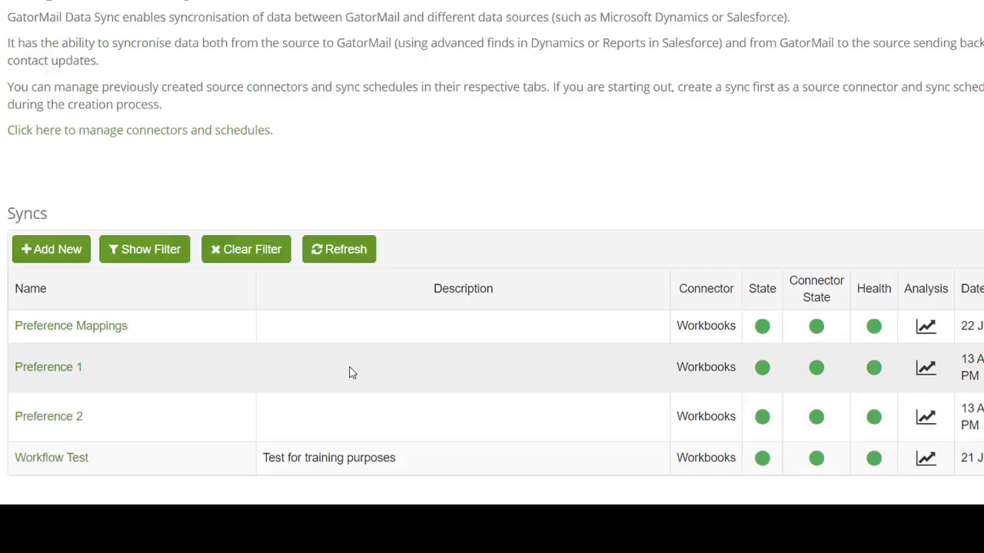
pyautogui.scroll(-2, 354, 384)
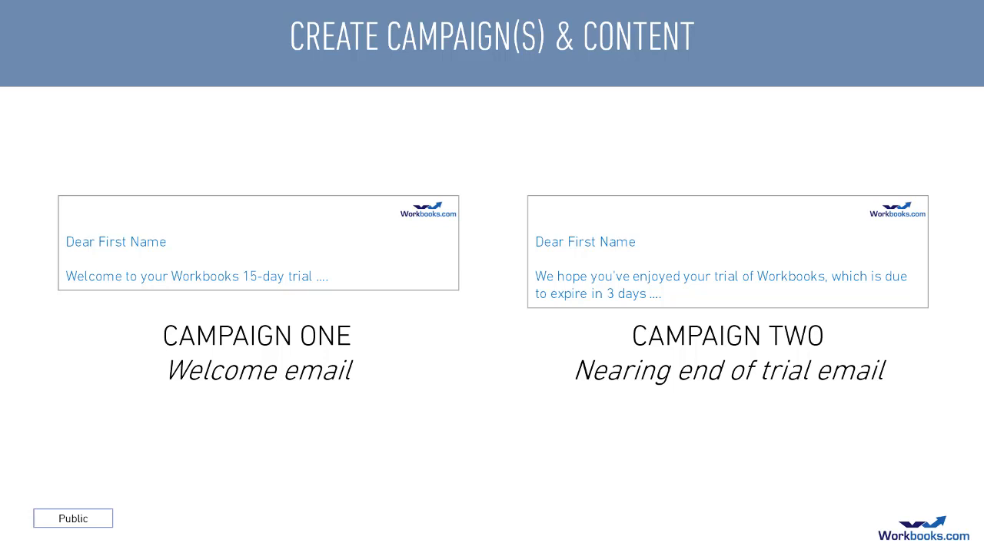
# Advance the Create Campaign(s) & Content slide to the 'Traditional campaign' bullet.
pyautogui.press('Right')
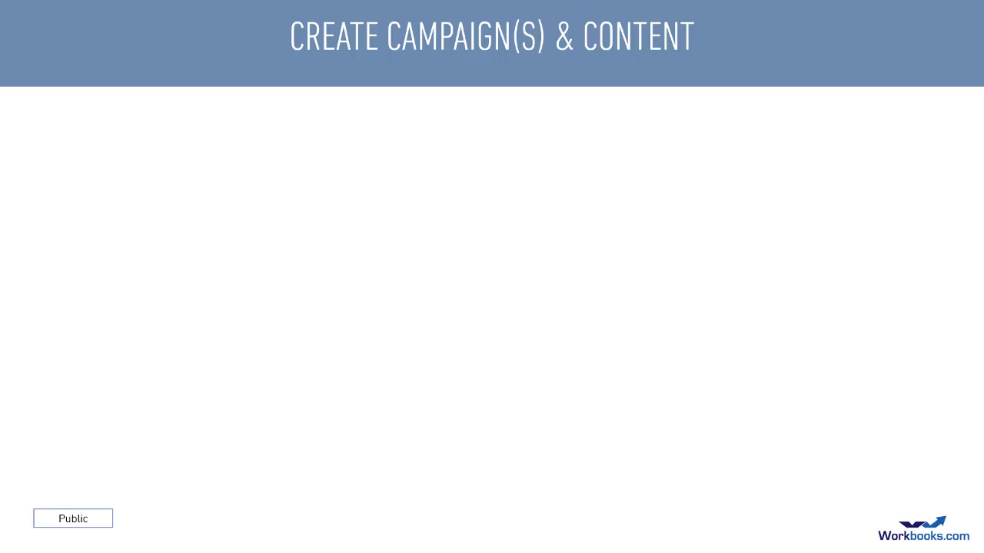
pyautogui.press('Right')
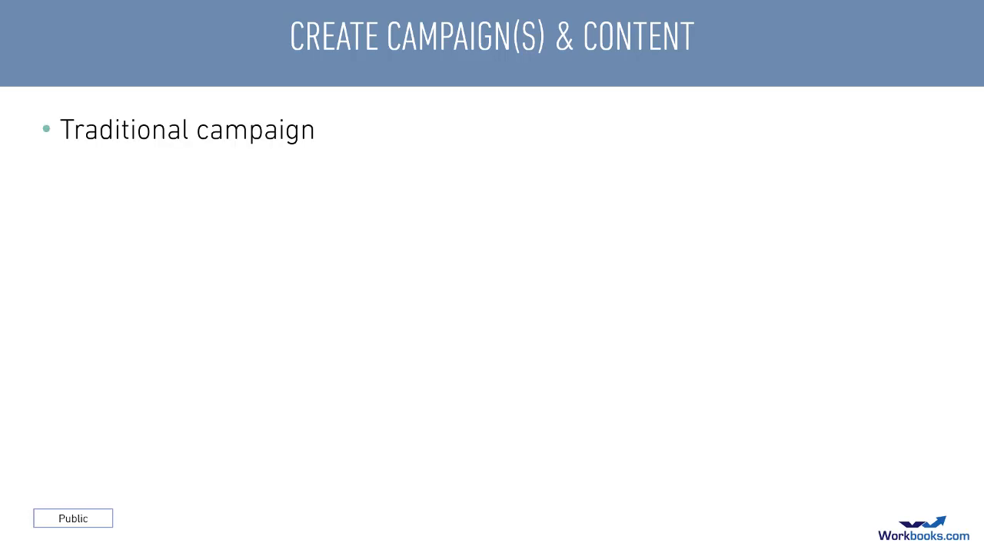
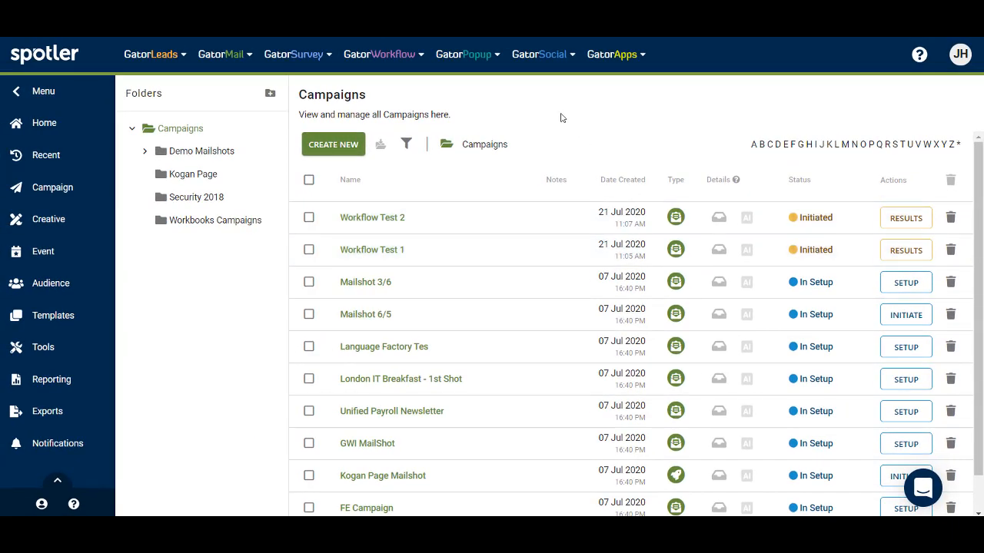
# Create a new workflow with a GatorMail Group Entry stage for 'Sync Group for: Workflow Test'.
pyautogui.moveTo(379, 54)
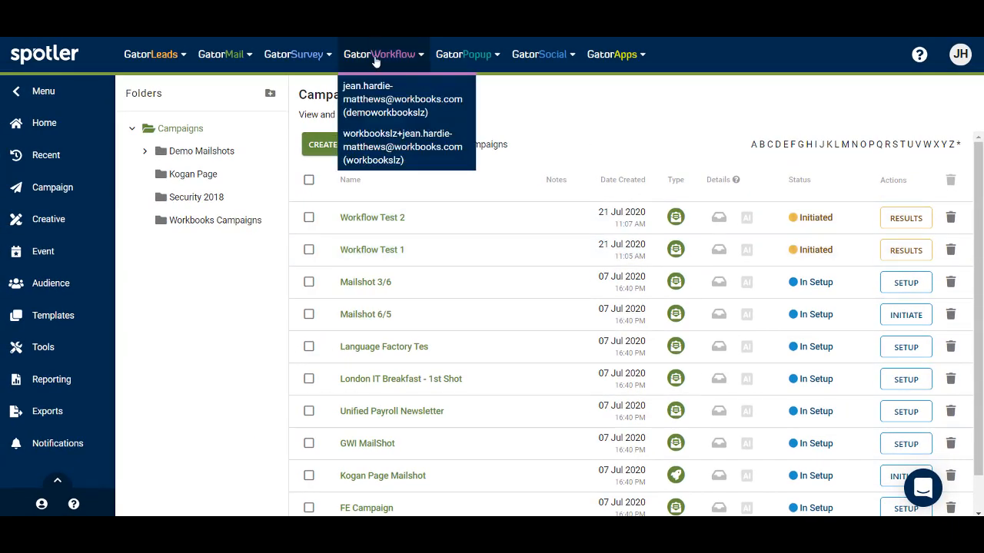
pyautogui.click(377, 100)
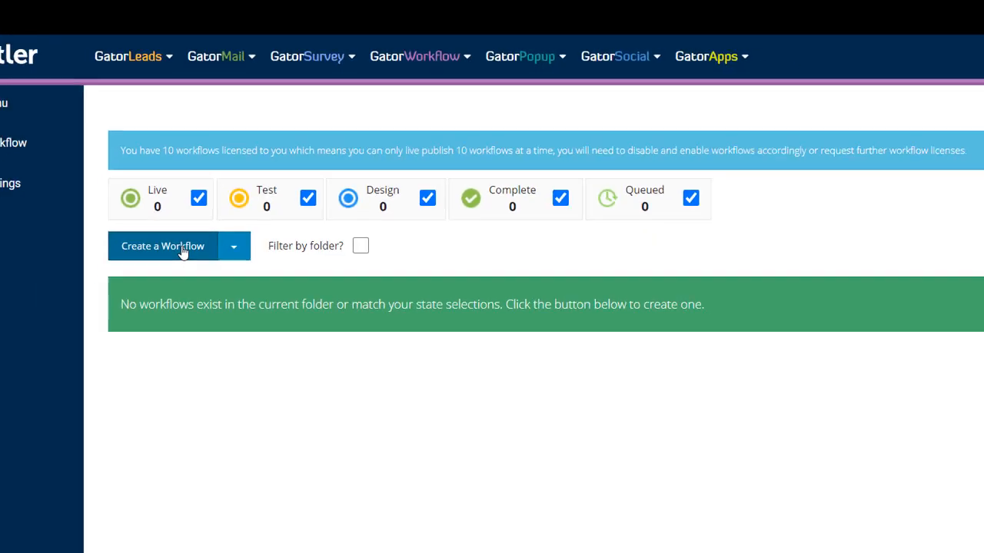
pyautogui.click(163, 321)
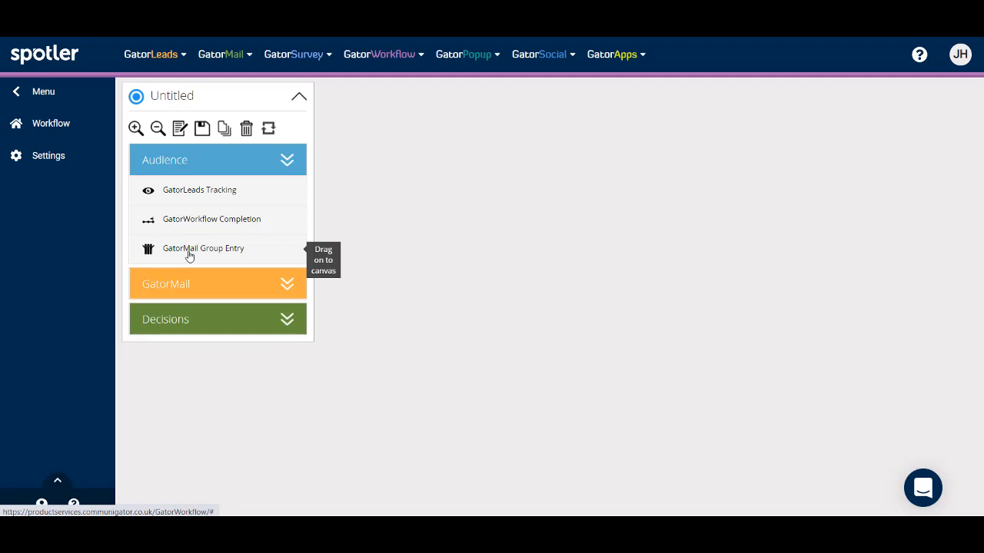
pyautogui.moveTo(190, 256); pyautogui.dragTo(503, 120)
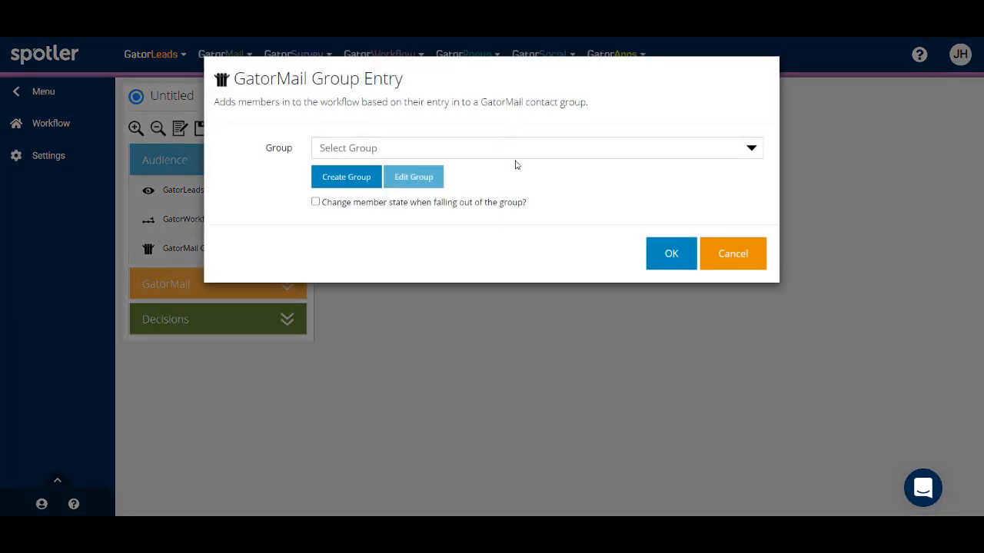
pyautogui.click(751, 150)
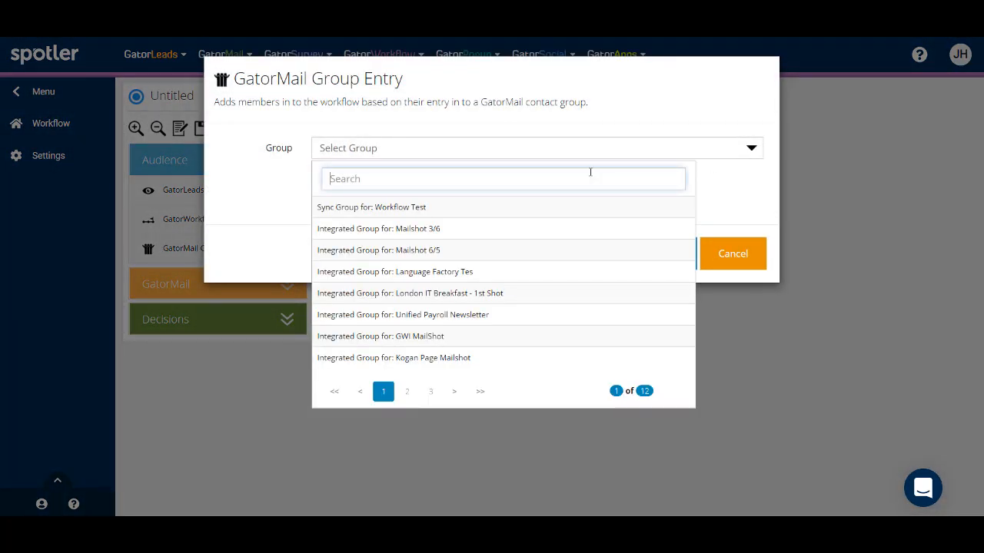
pyautogui.click(406, 207)
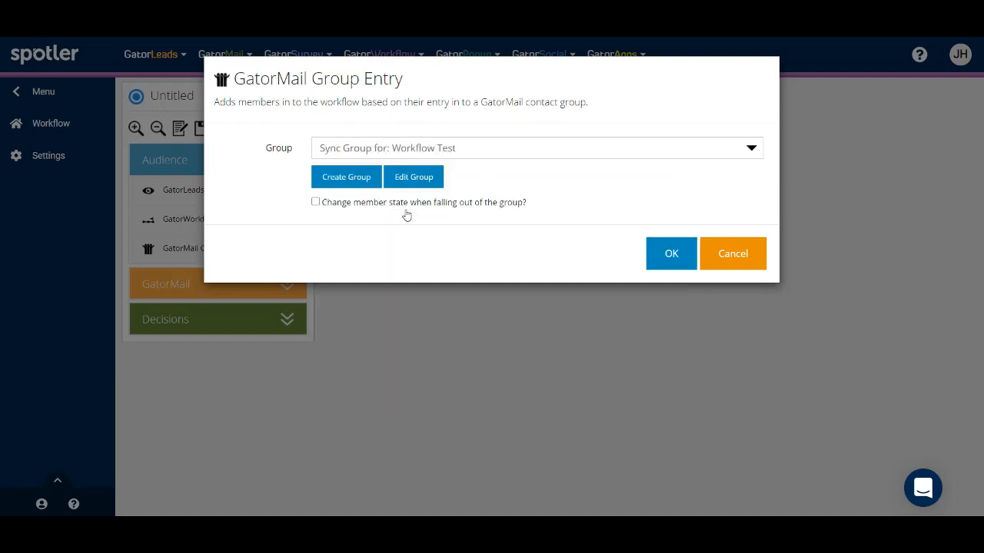
pyautogui.click(676, 259)
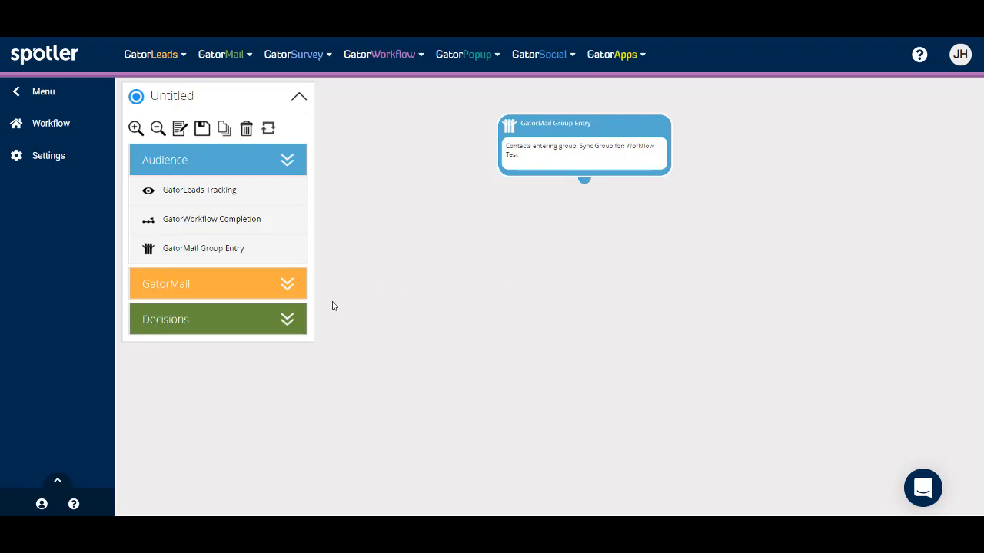
# Add a Send Email Campaign stage for Workflow Test 1 aligned beneath the group entry.
pyautogui.click(288, 285)
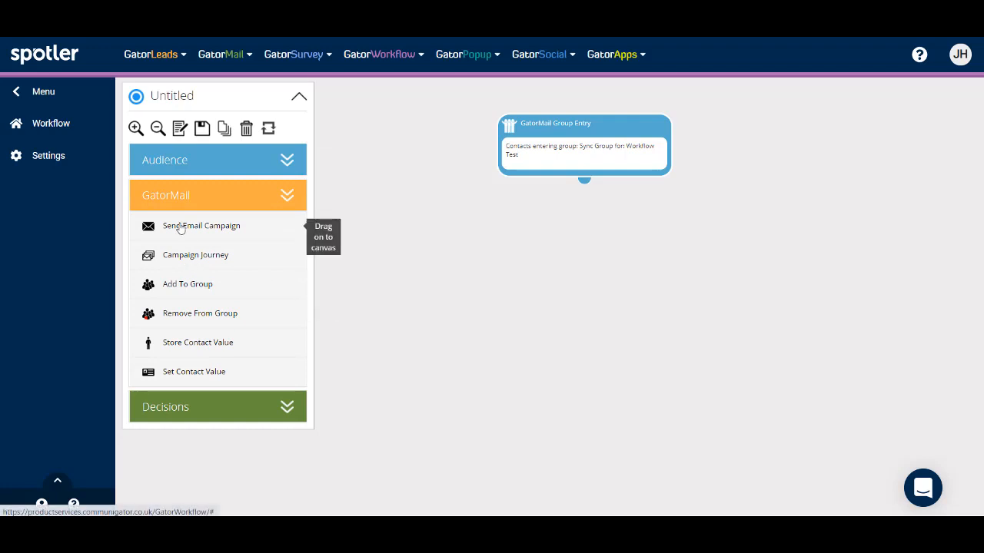
pyautogui.moveTo(180, 229); pyautogui.dragTo(579, 232)
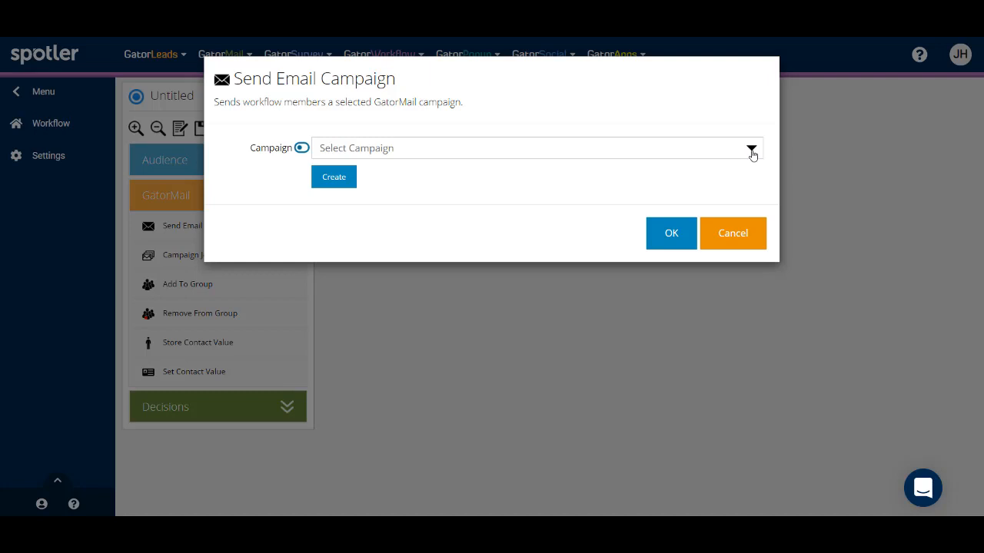
pyautogui.click(752, 152)
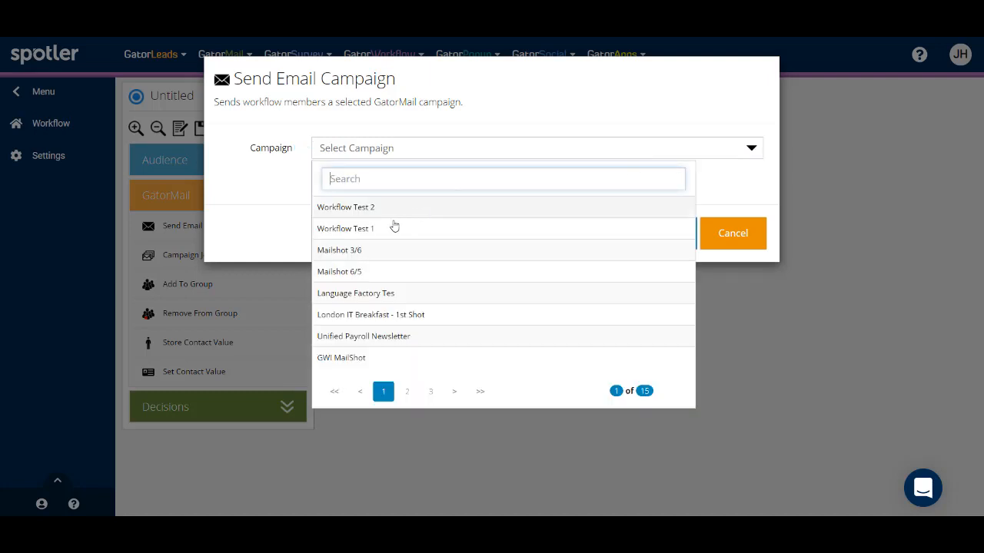
pyautogui.click(366, 230)
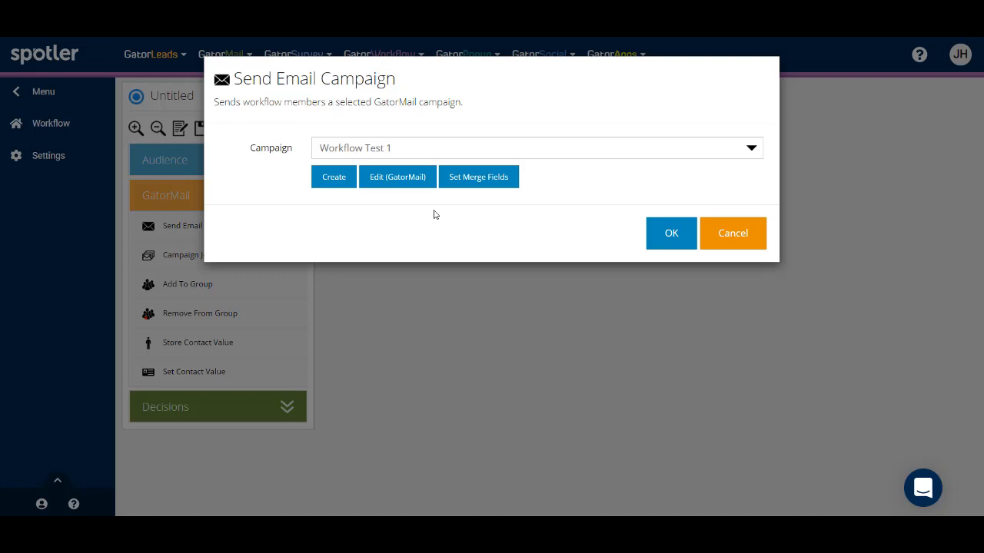
pyautogui.click(671, 235)
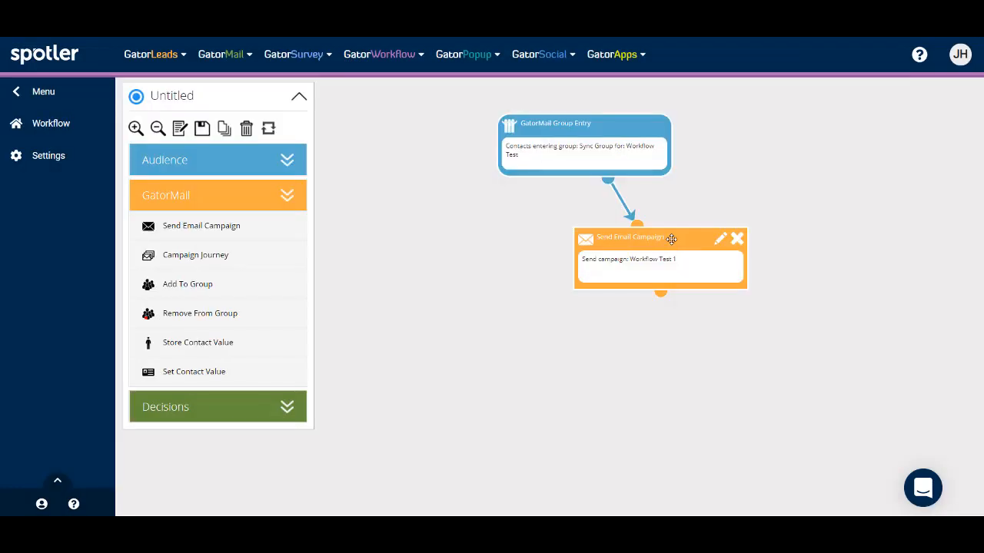
pyautogui.moveTo(671, 239); pyautogui.dragTo(596, 238)
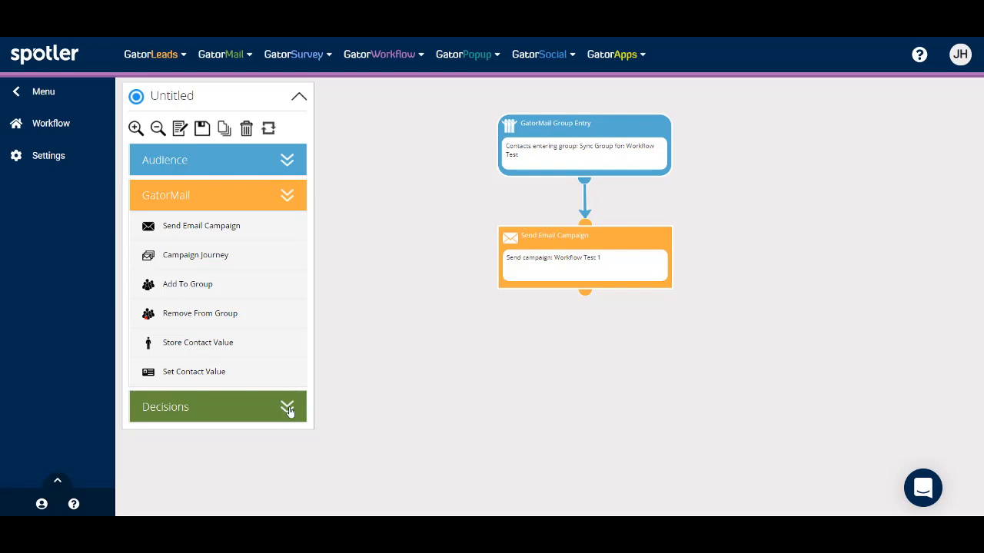
# Add a Wait stage set to 12 days, aligned under the Workflow Test 1 email stage.
pyautogui.click(288, 408)
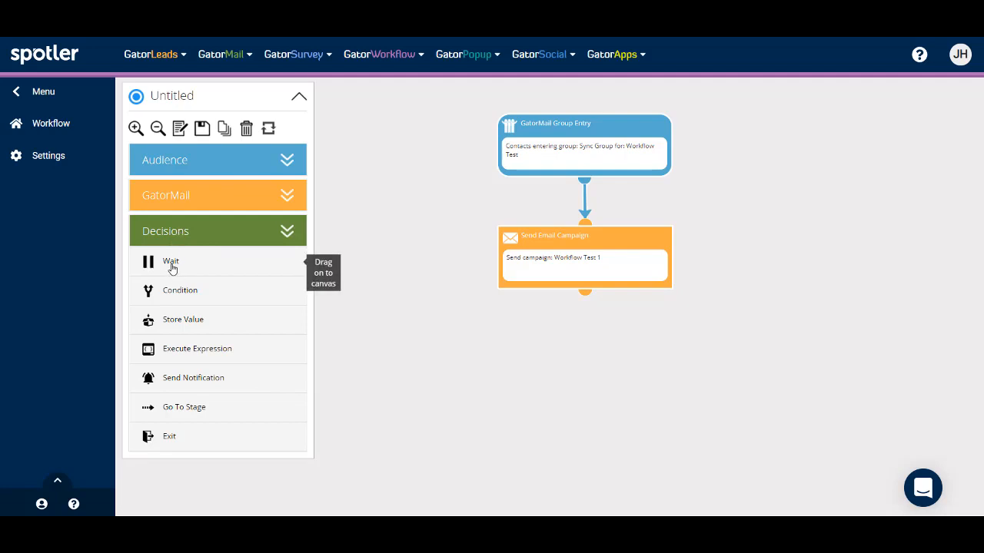
pyautogui.moveTo(172, 267); pyautogui.dragTo(567, 328)
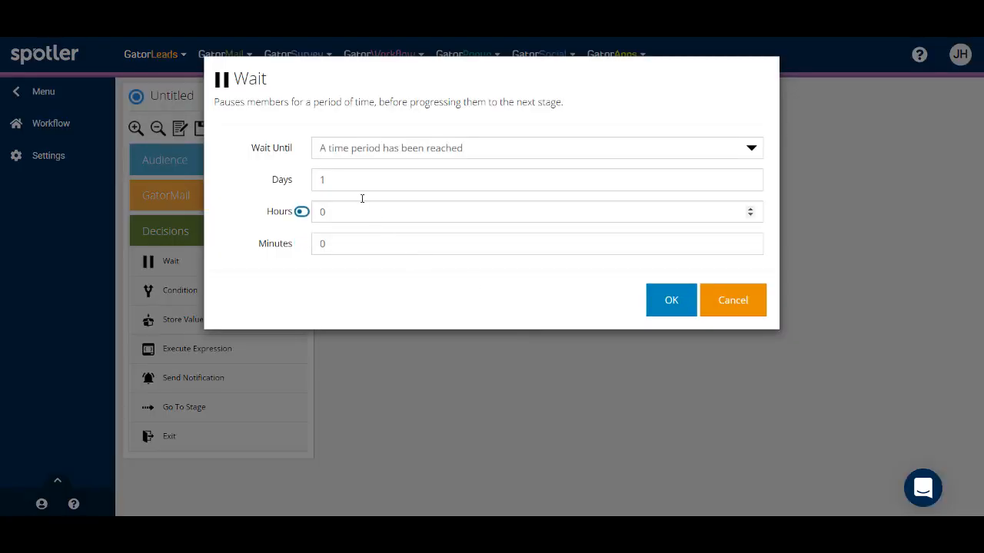
pyautogui.click(750, 148)
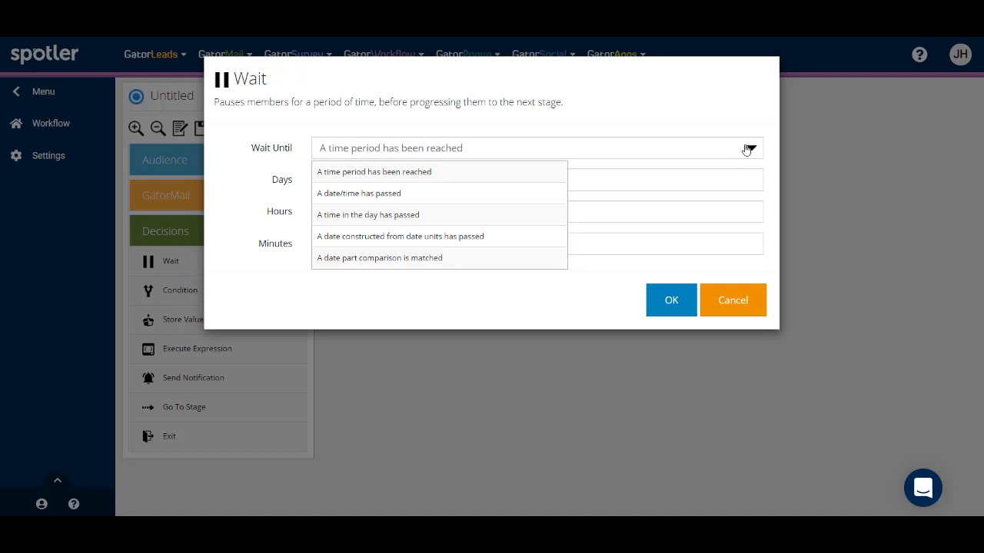
pyautogui.click(704, 113)
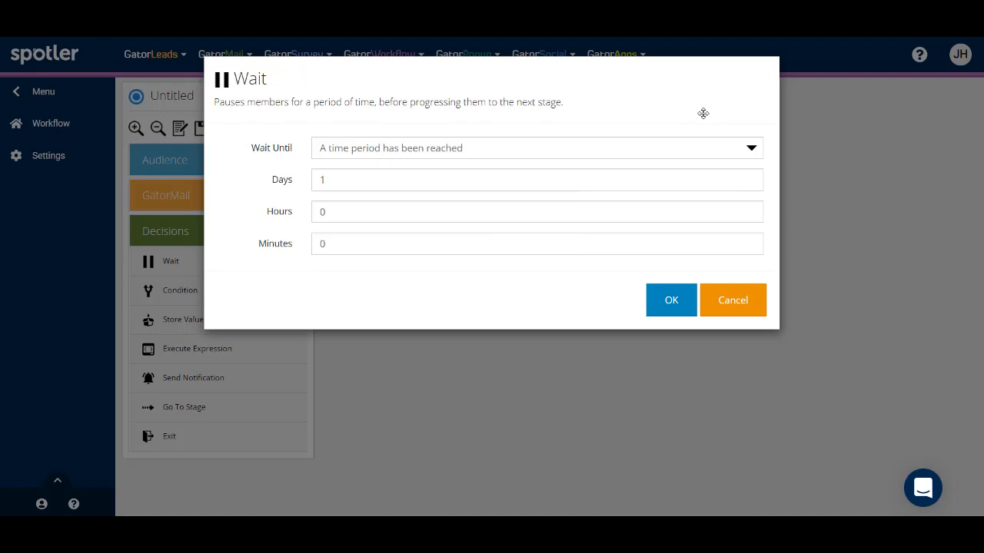
pyautogui.click(422, 183)
pyautogui.write('2')
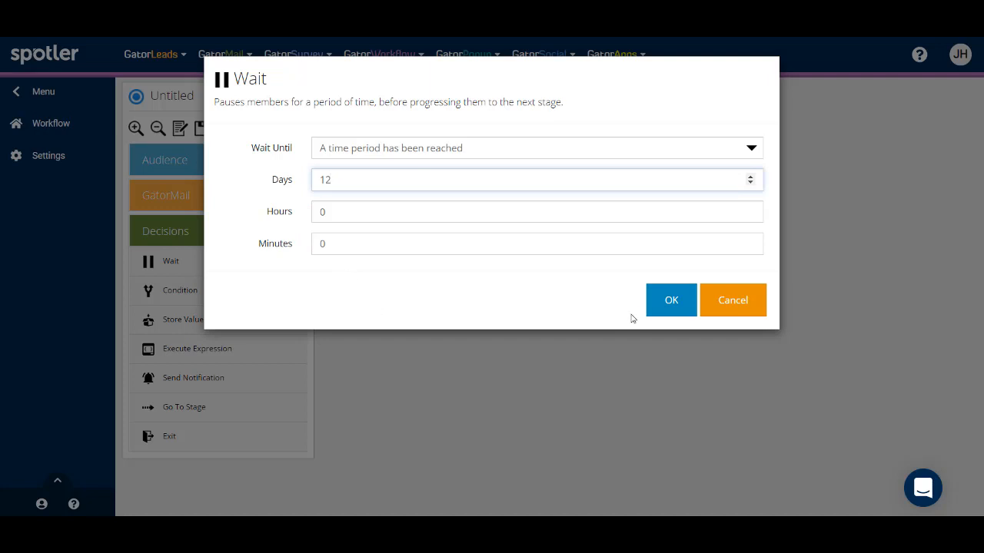
pyautogui.click(671, 311)
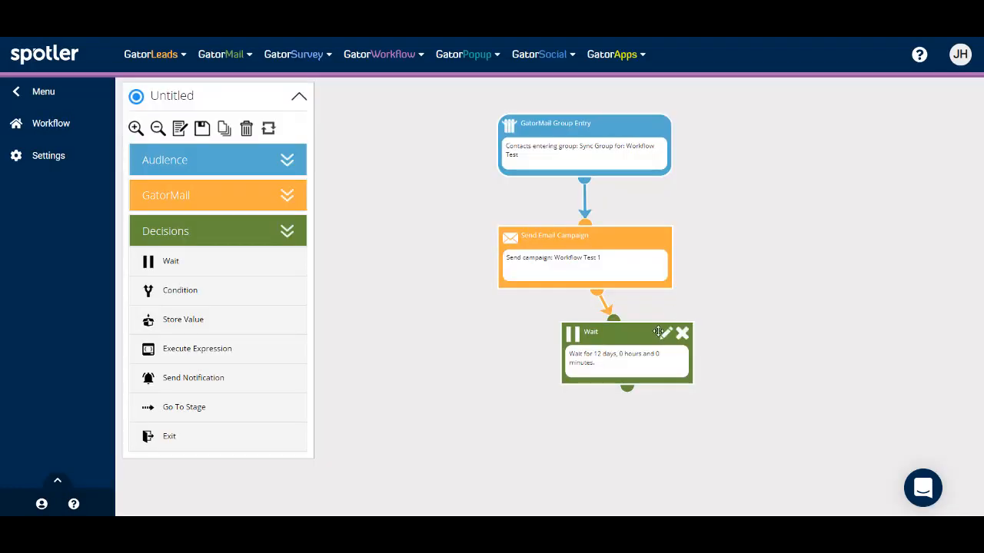
pyautogui.moveTo(656, 333); pyautogui.dragTo(612, 340)
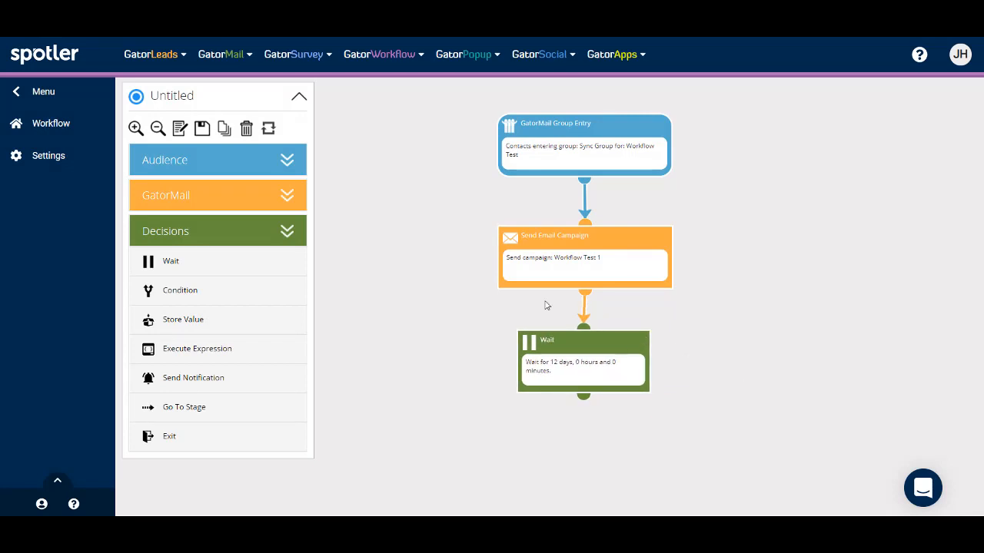
# Add a Send Email Campaign stage for Workflow Test 2 aligned below the wait.
pyautogui.click(245, 204)
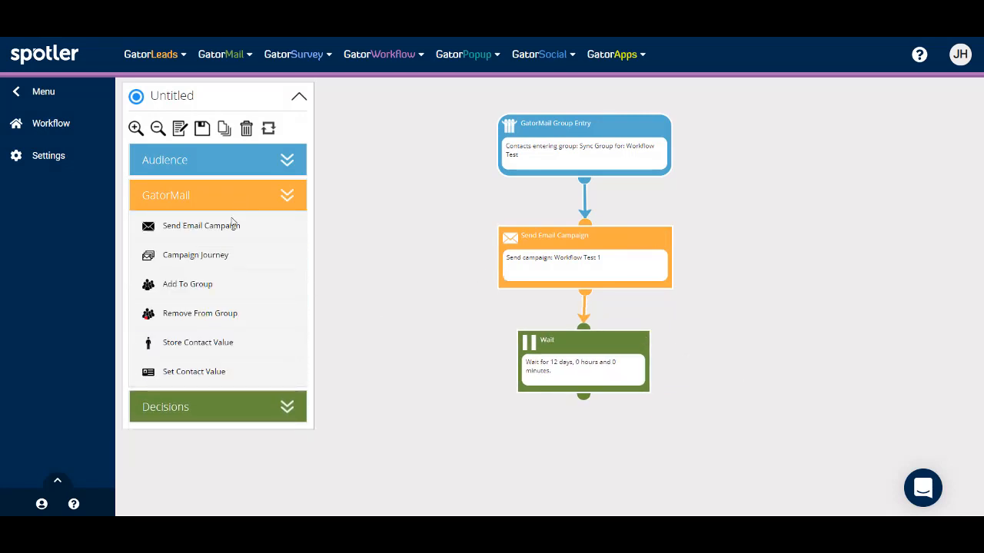
pyautogui.moveTo(209, 229); pyautogui.dragTo(585, 432)
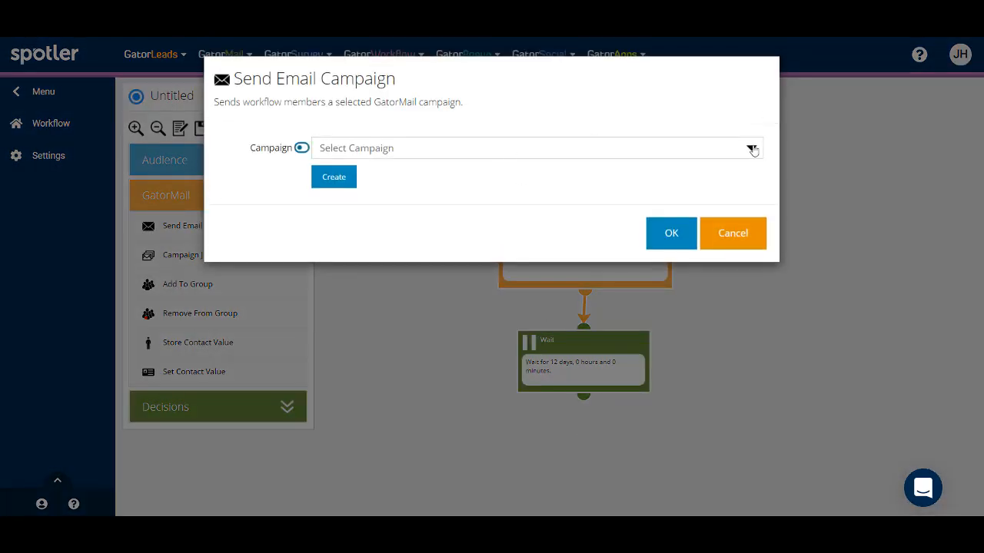
pyautogui.click(753, 148)
pyautogui.click(373, 208)
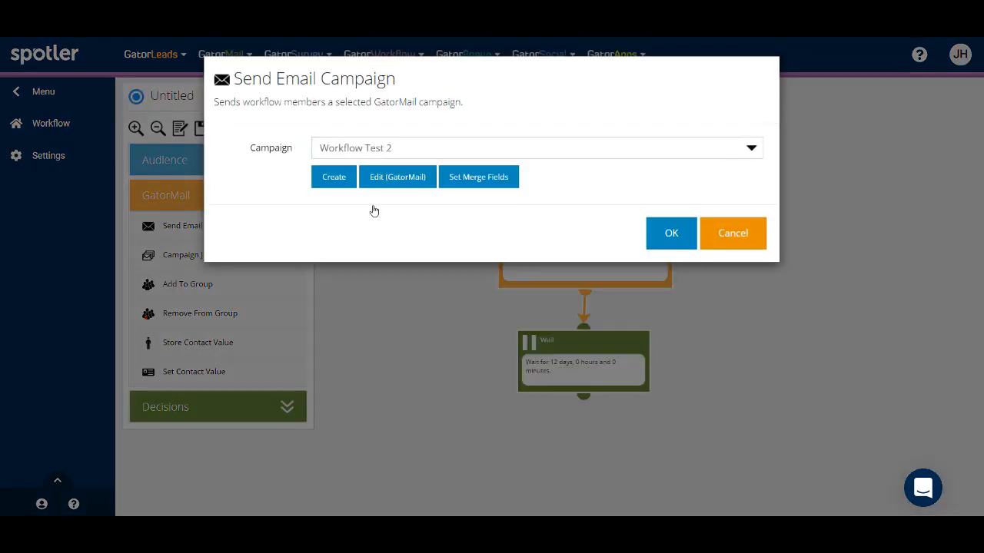
pyautogui.click(681, 237)
pyautogui.moveTo(688, 431); pyautogui.dragTo(610, 427)
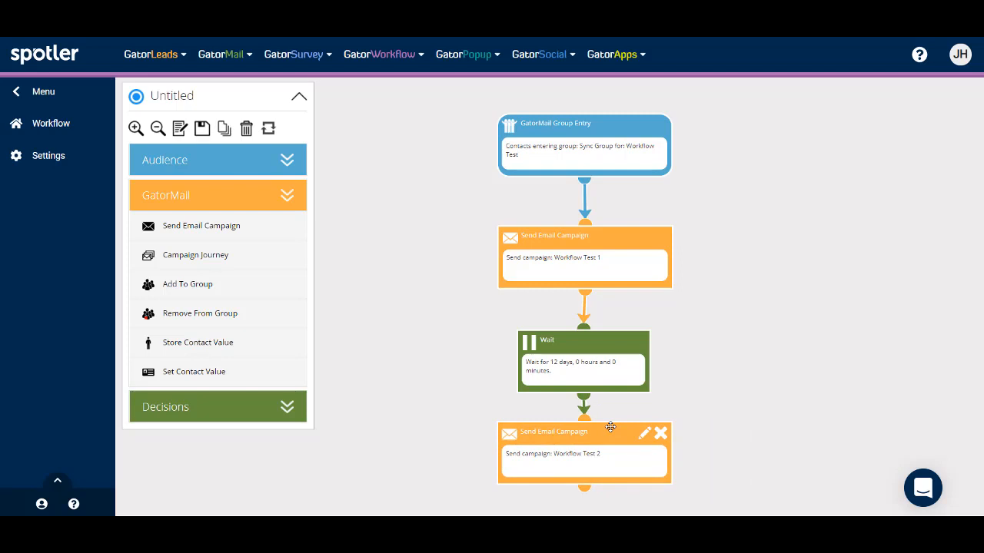
# Add an Exit stage with no exit value beneath the Workflow Test 2 email stage.
pyautogui.click(292, 411)
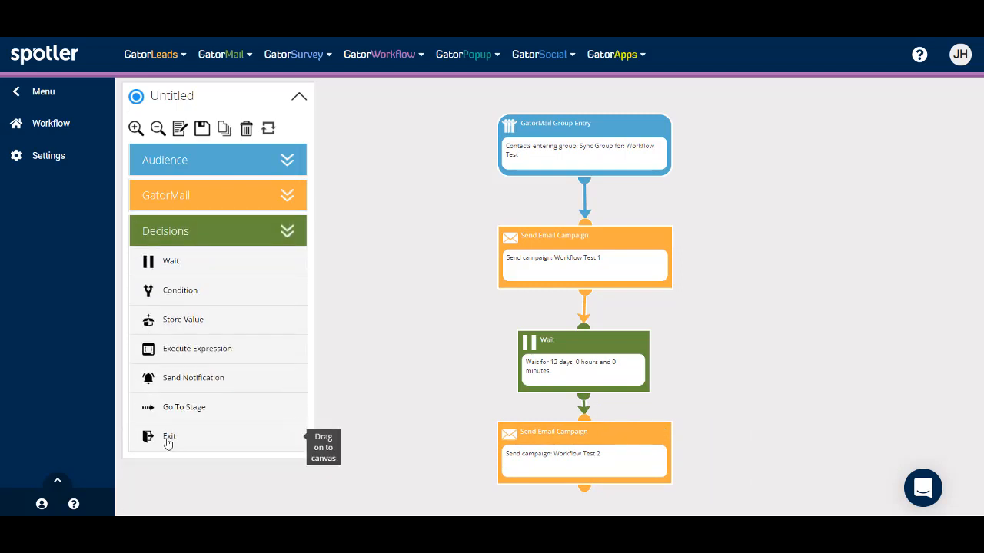
pyautogui.moveTo(167, 439); pyautogui.dragTo(590, 501)
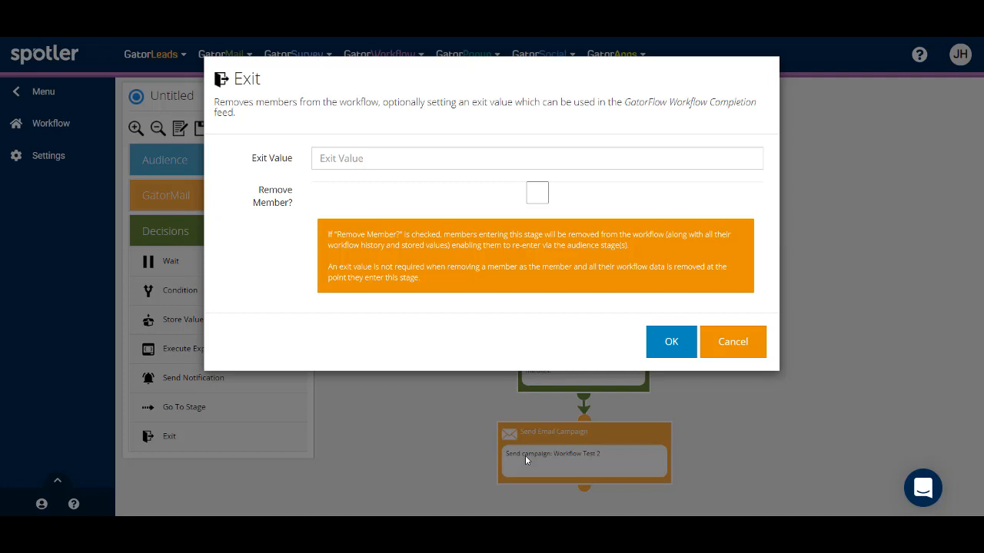
pyautogui.click(672, 343)
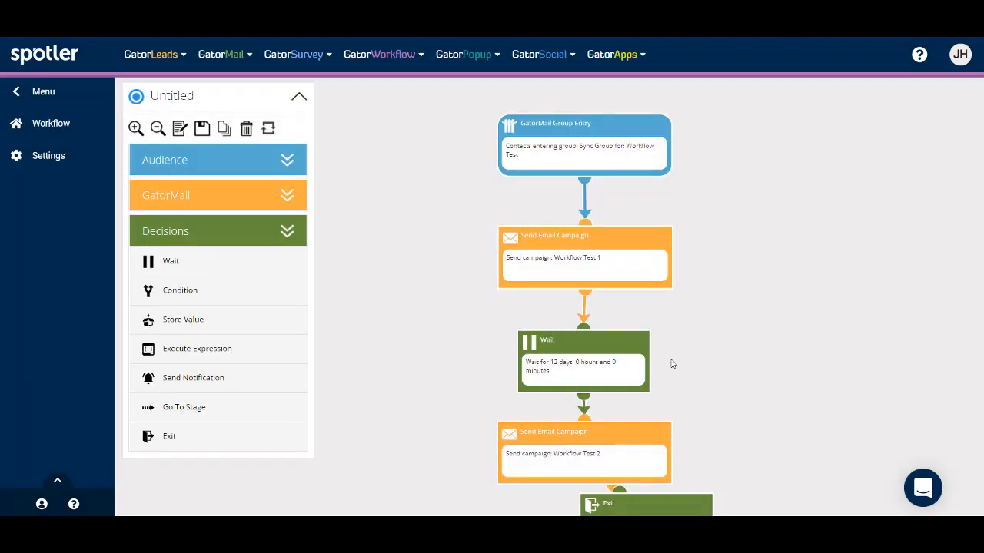
pyautogui.scroll(-1, 743, 431)
pyautogui.moveTo(712, 447); pyautogui.dragTo(671, 463)
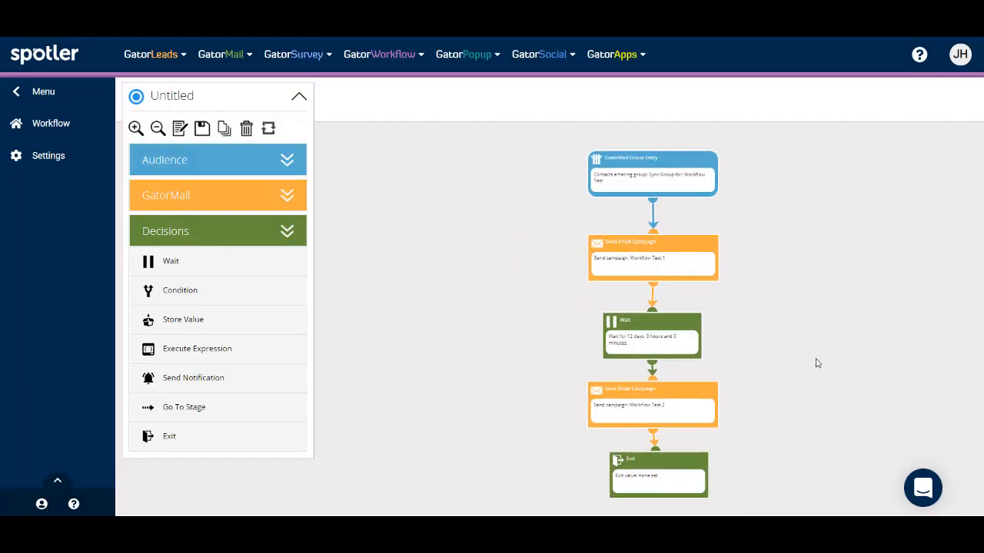
pyautogui.scroll(2, 817, 363)
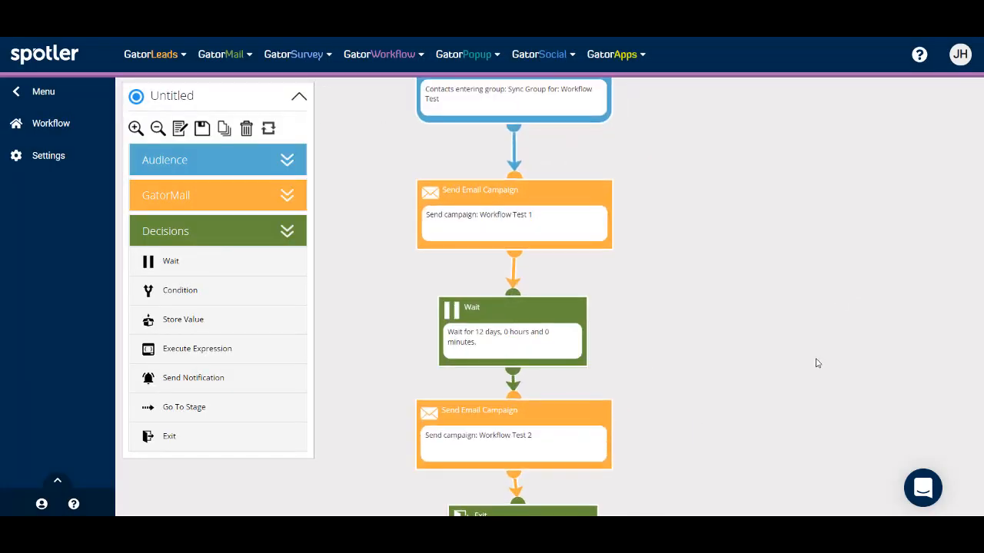
pyautogui.click(288, 163)
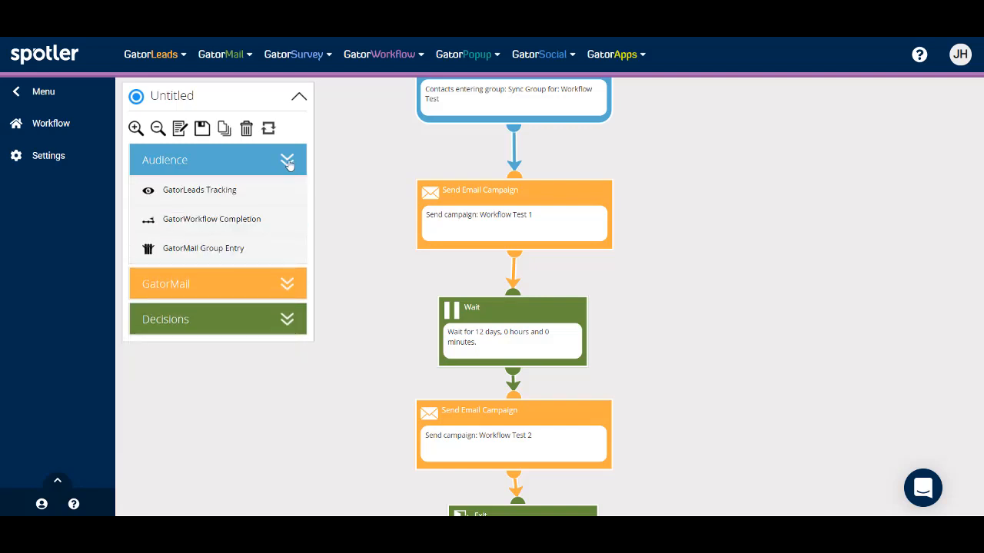
pyautogui.click(287, 289)
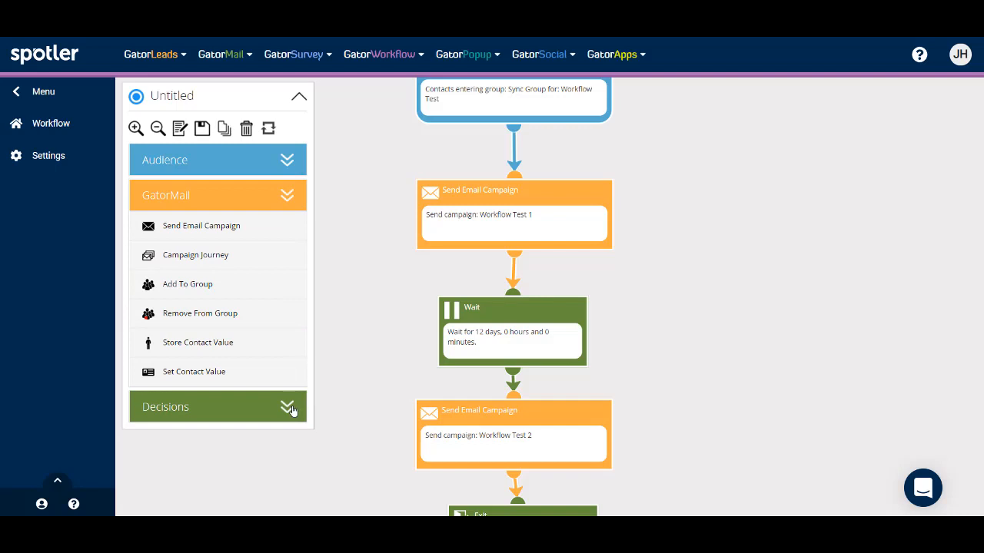
pyautogui.click(288, 408)
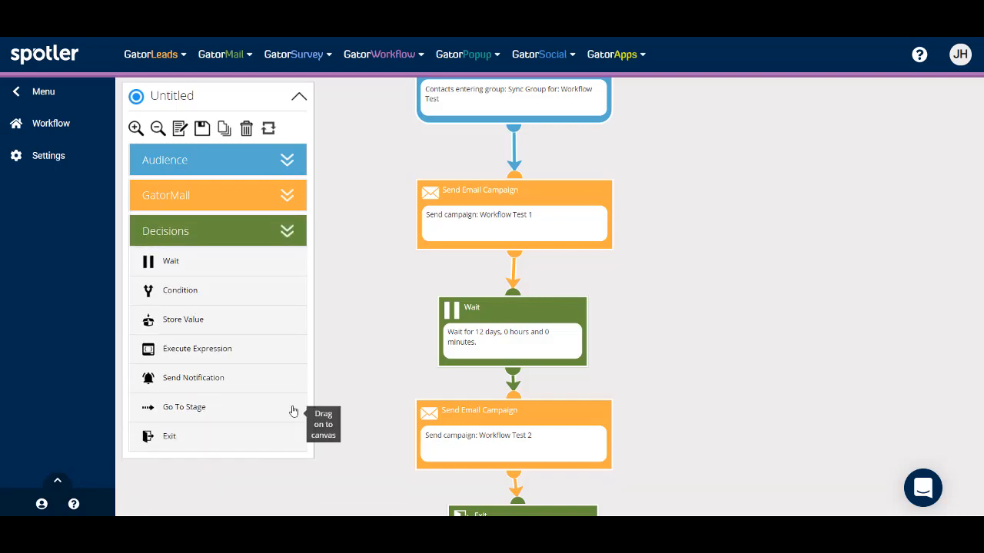
pyautogui.click(294, 199)
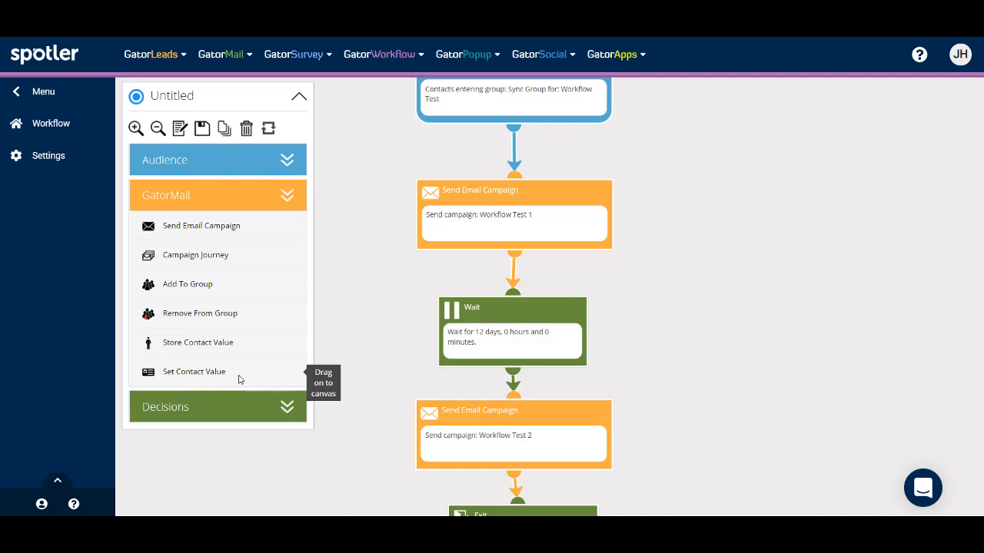
# Expand the Decisions section of the building-block palette.
pyautogui.click(280, 413)
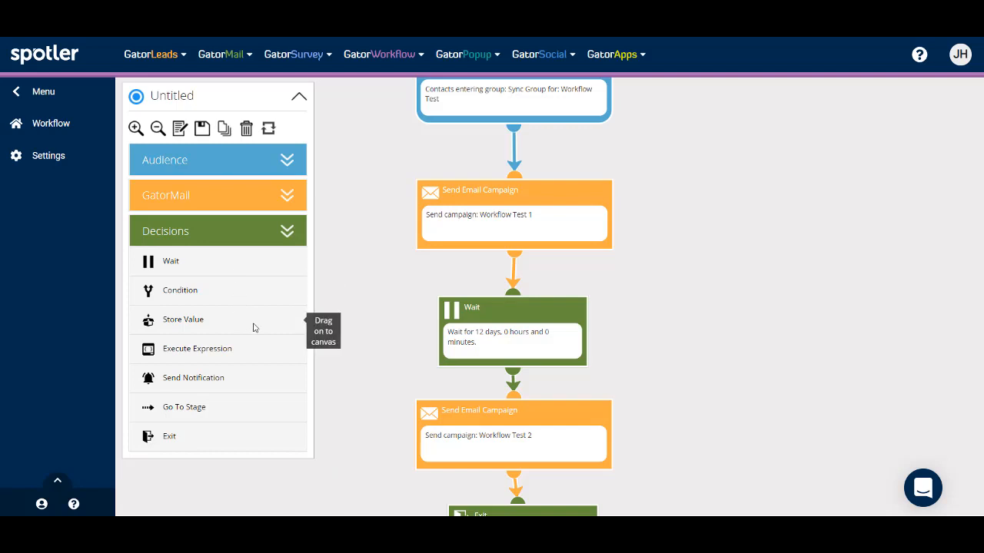
# Name the workflow 'Workflow Test' and enter the test member's email address in the save dialog.
pyautogui.click(202, 128)
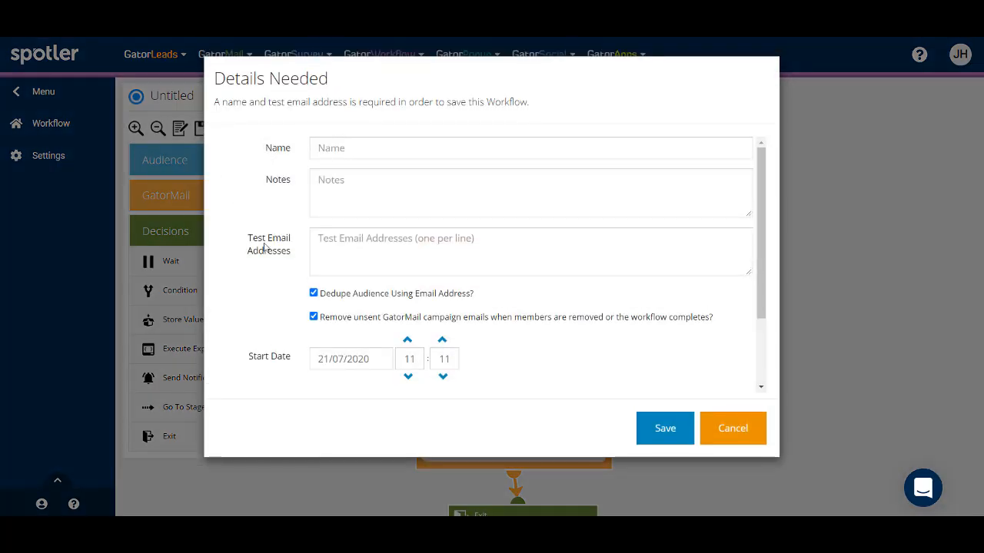
pyautogui.click(354, 148)
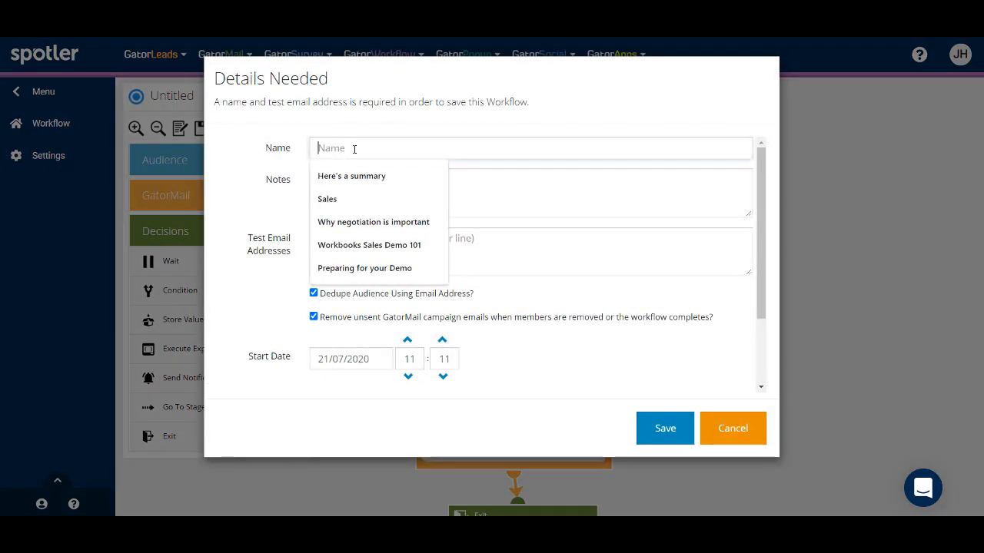
pyautogui.write('W')
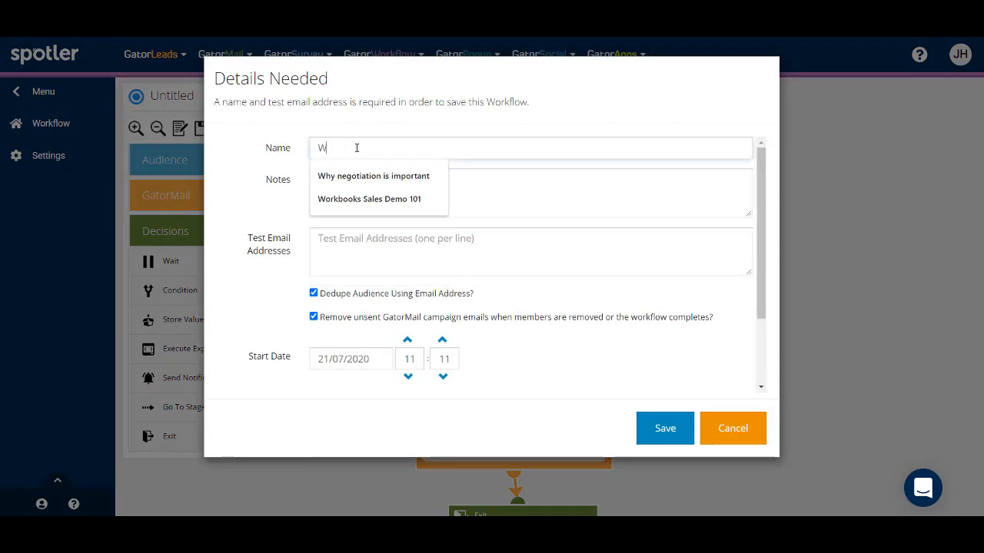
pyautogui.write('orkflow Test')
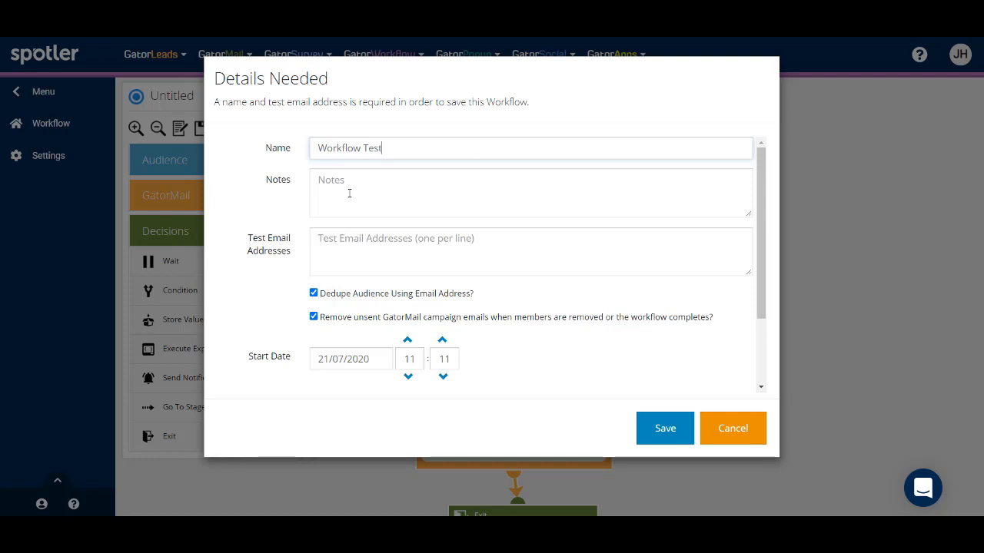
pyautogui.click(337, 242)
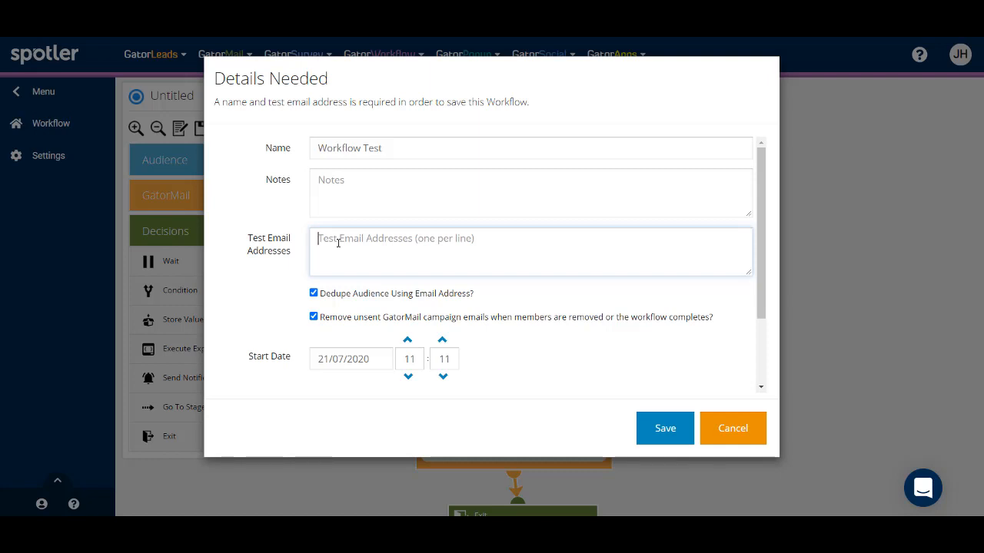
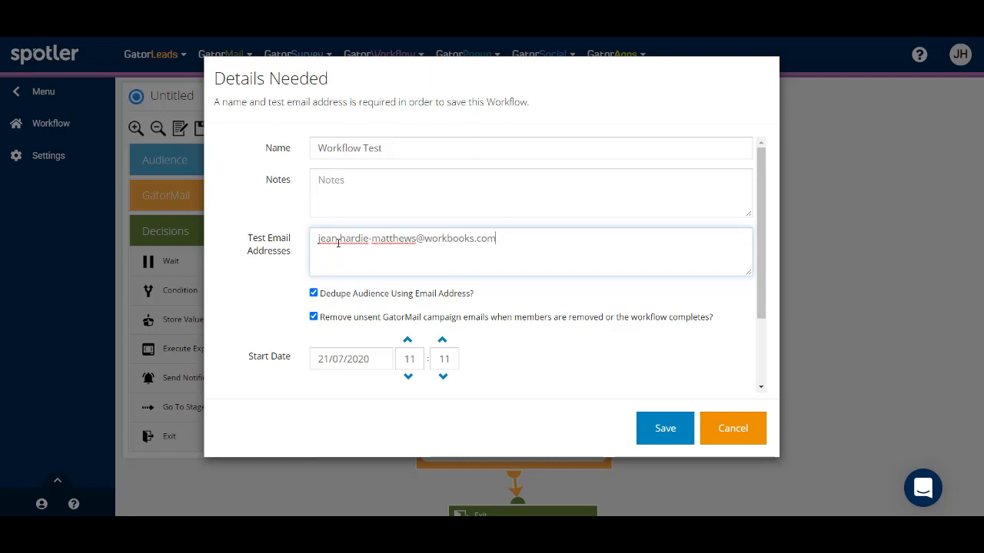
pyautogui.click(337, 243)
pyautogui.press('BackSpace')
pyautogui.write('.')
# File the workflow in the Workflow Test folder and save it.
pyautogui.scroll(-3, 327, 373)
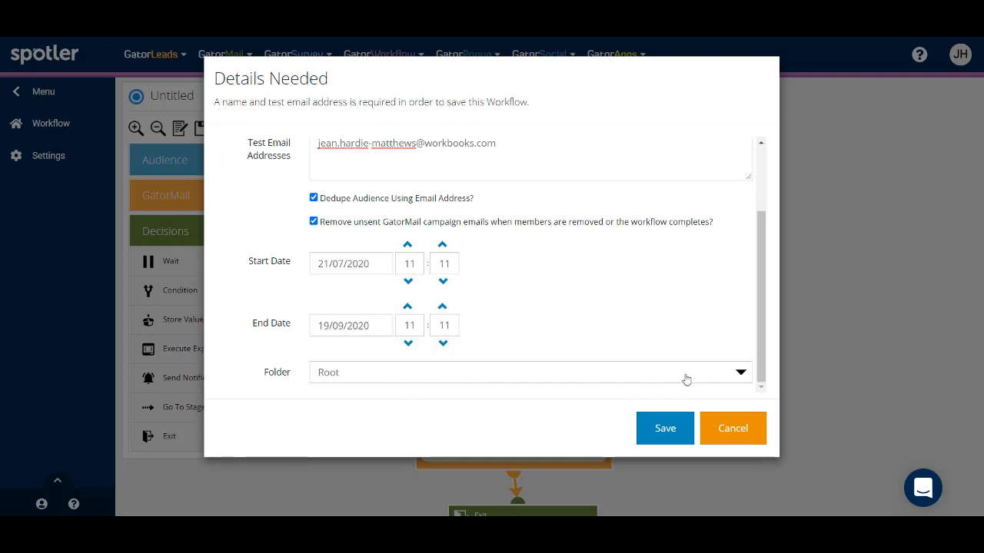
pyautogui.click(741, 373)
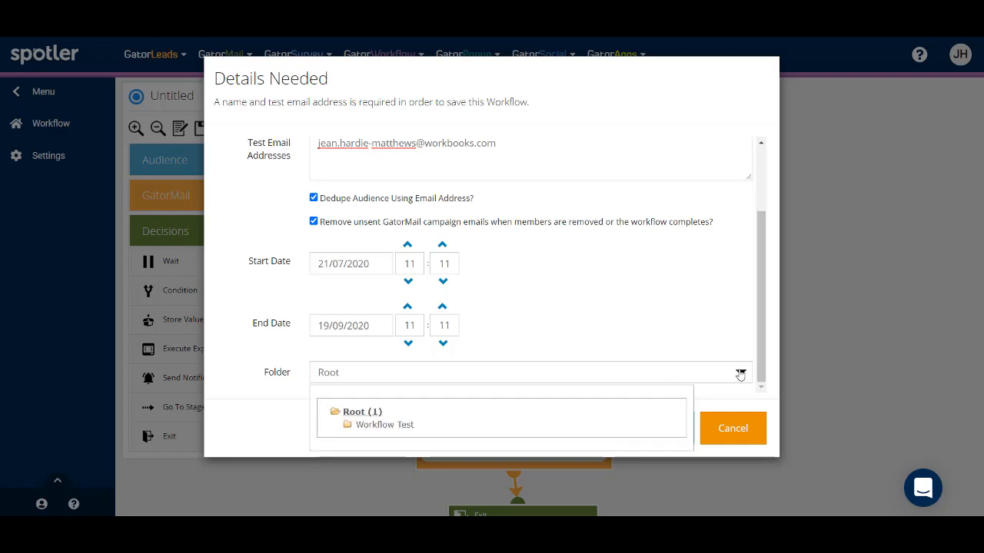
pyautogui.click(388, 425)
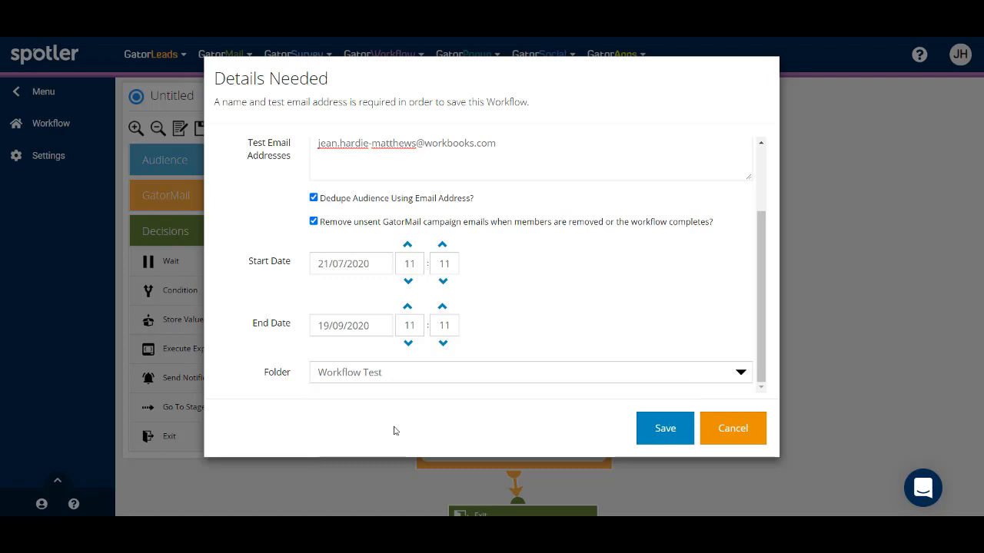
pyautogui.click(659, 428)
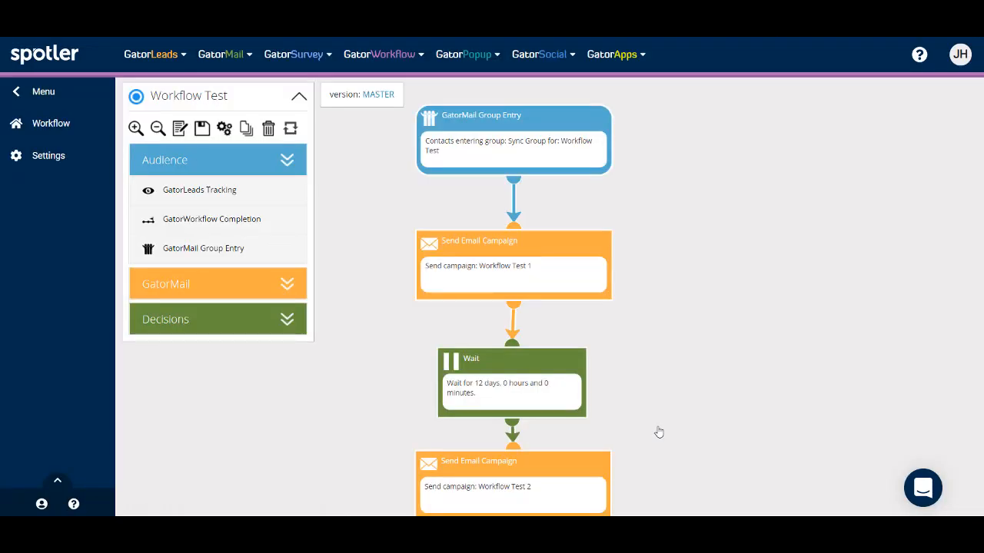
pyautogui.click(202, 128)
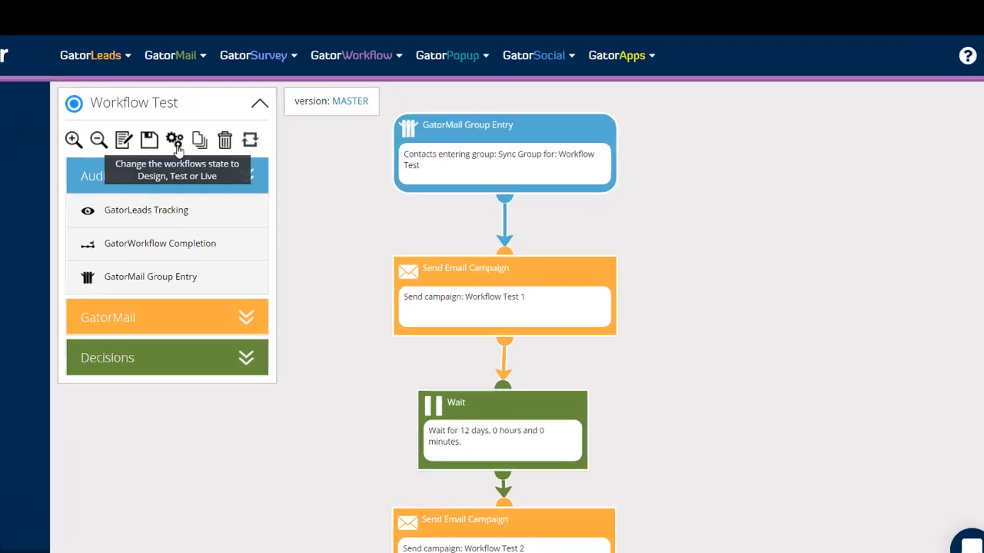
# Change the Workflow Test state to Test and confirm publishing.
pyautogui.click(224, 128)
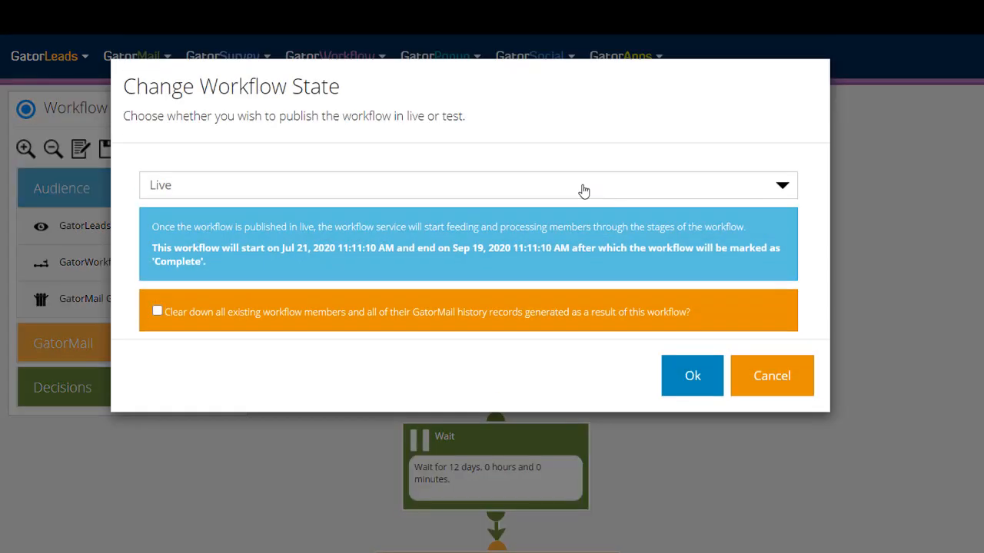
pyautogui.click(782, 187)
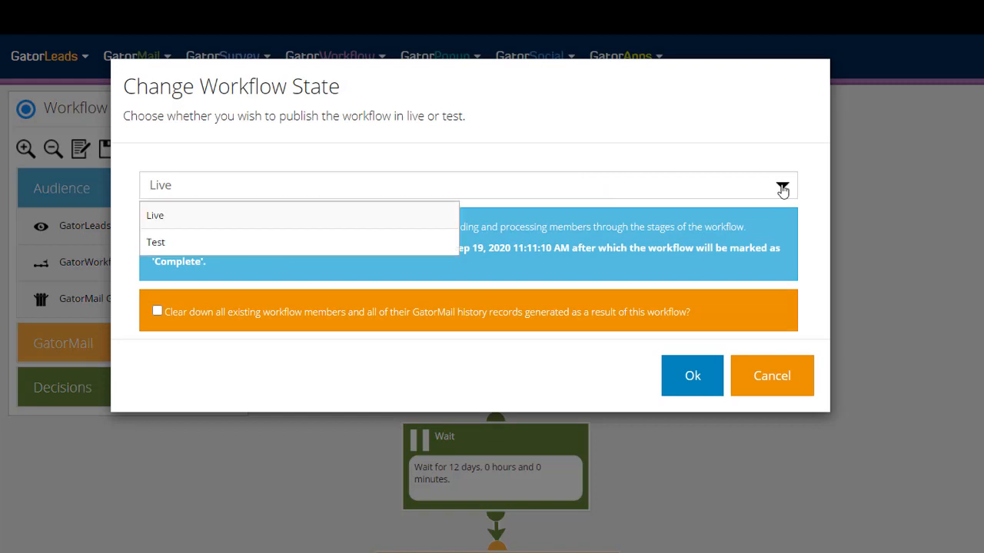
pyautogui.click(415, 244)
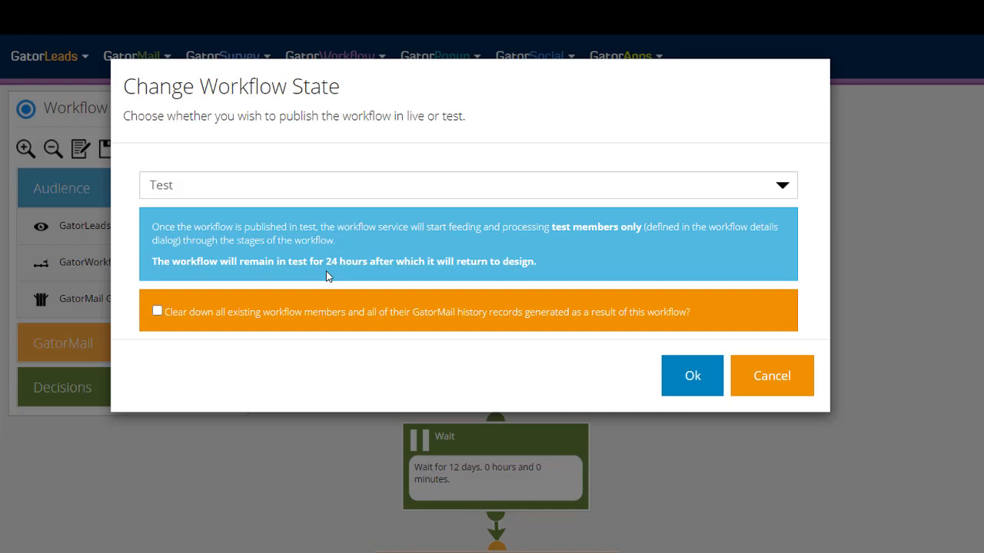
pyautogui.click(690, 376)
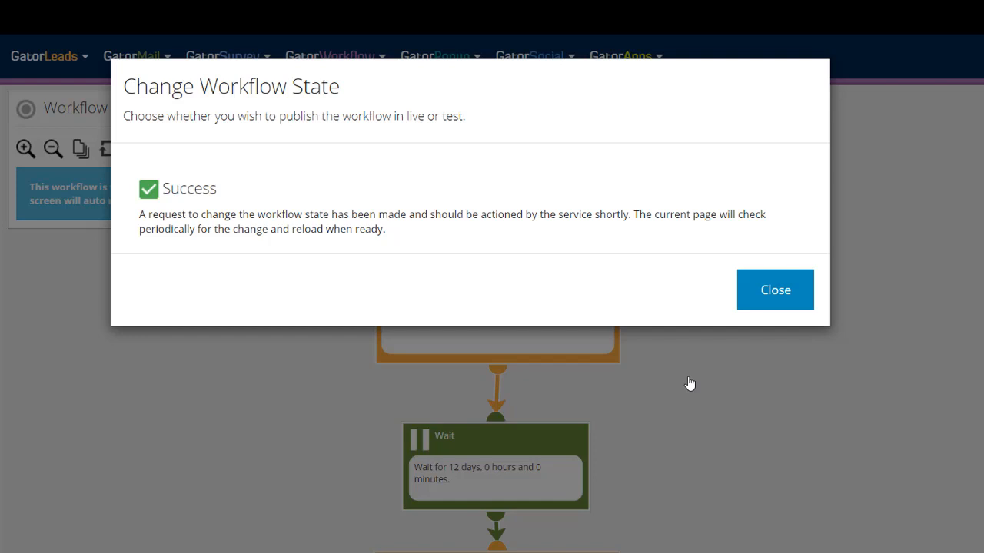
# Dismiss the success message and return to the now read-only Workflow Test canvas.
pyautogui.click(773, 300)
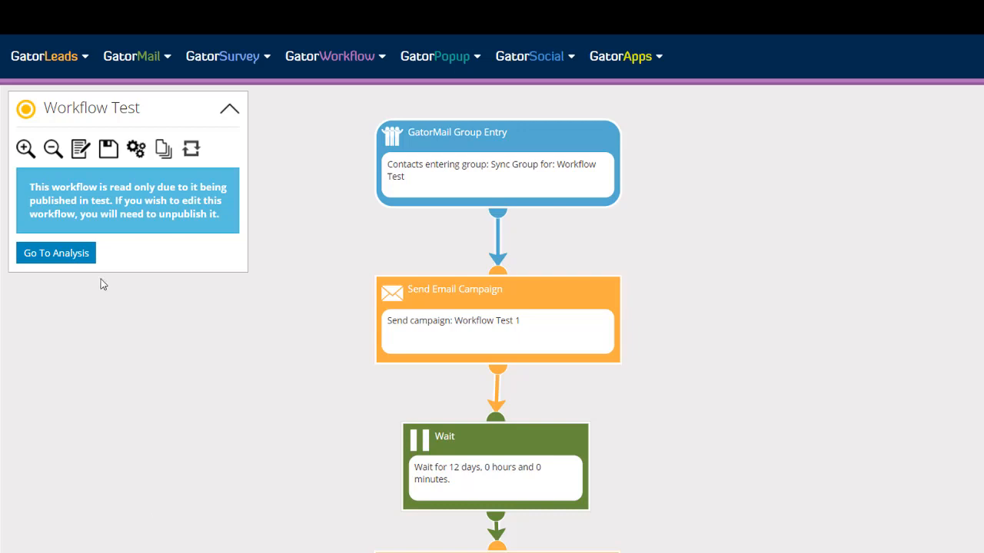
pyautogui.moveTo(25, 112)
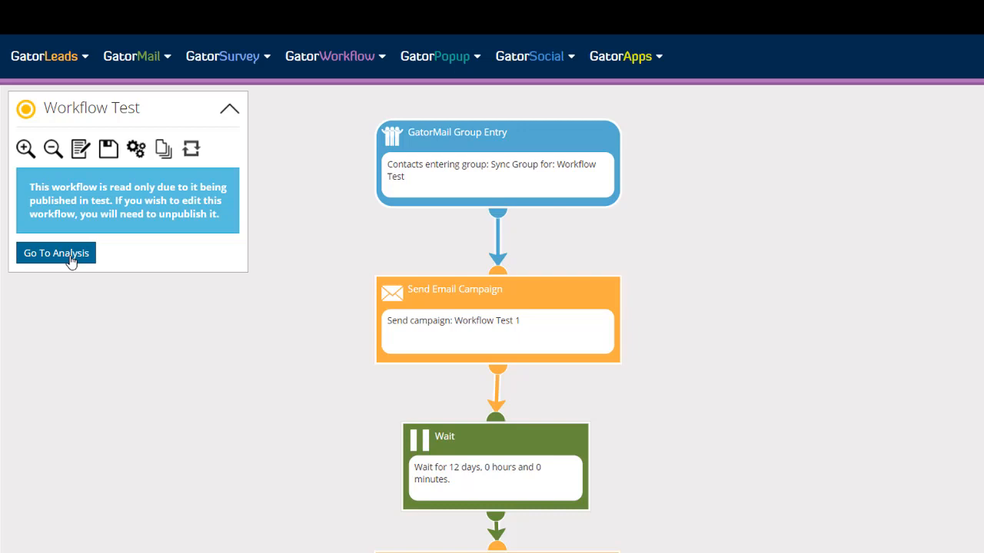
pyautogui.moveTo(575, 149)
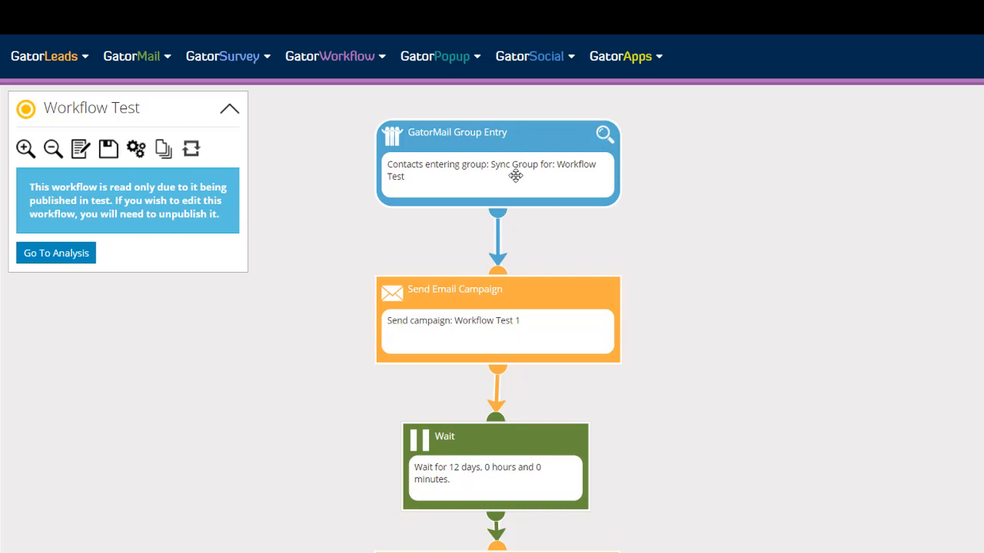
# Open the Workflow Test analysis and bring up the Add Workflow Member form.
pyautogui.click(82, 262)
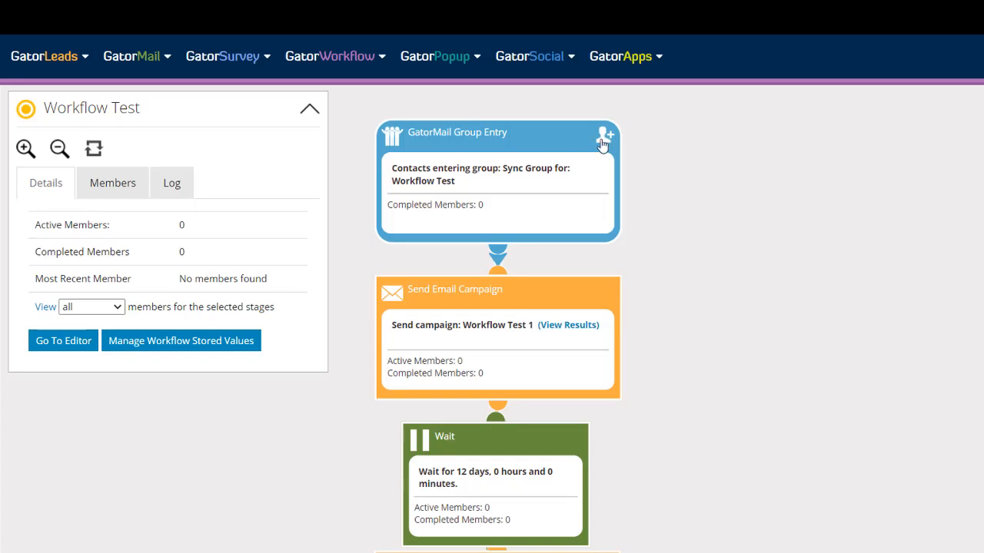
pyautogui.click(604, 139)
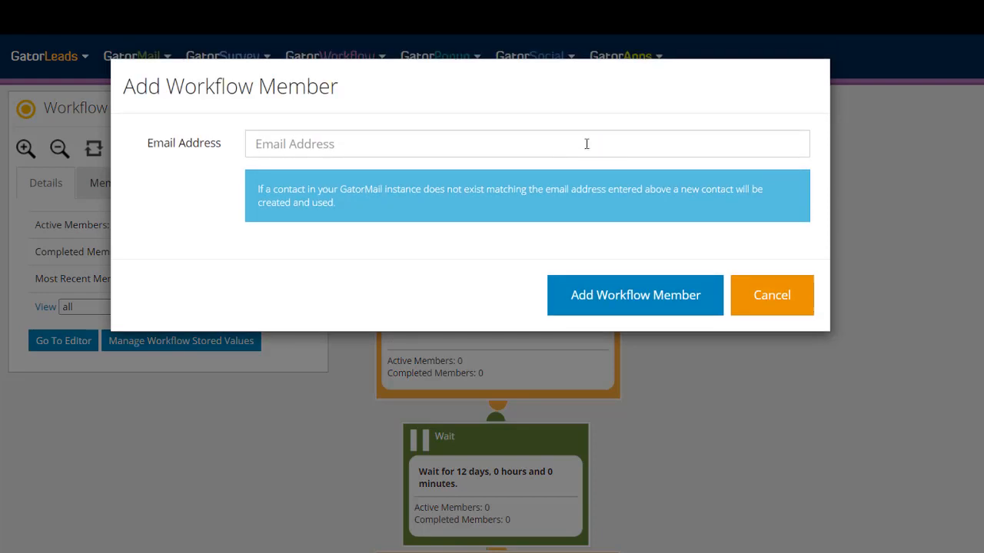
# Add the test contact's e-mail address as a Workflow Test member and dismiss the queued-request confirmation.
pyautogui.click(374, 143)
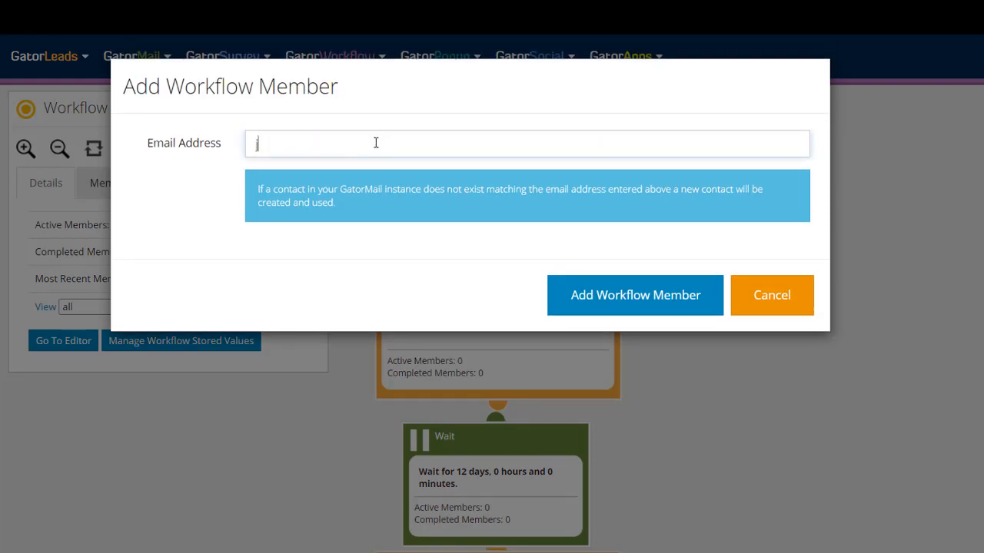
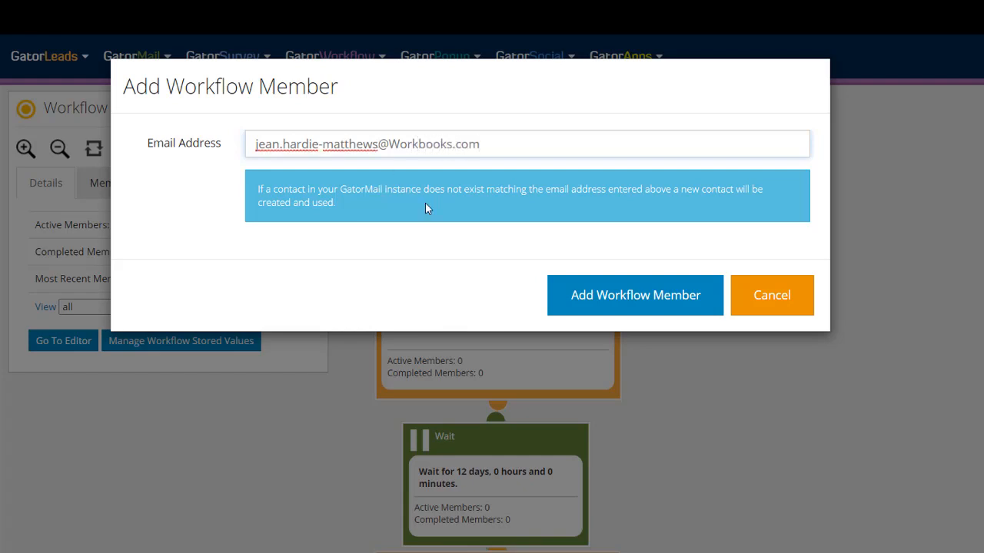
pyautogui.click(626, 294)
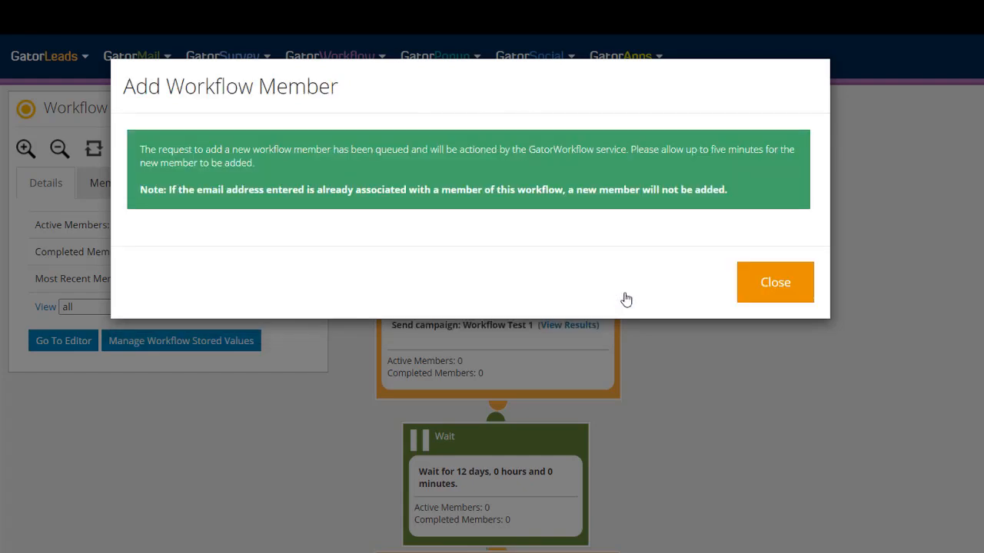
pyautogui.click(777, 299)
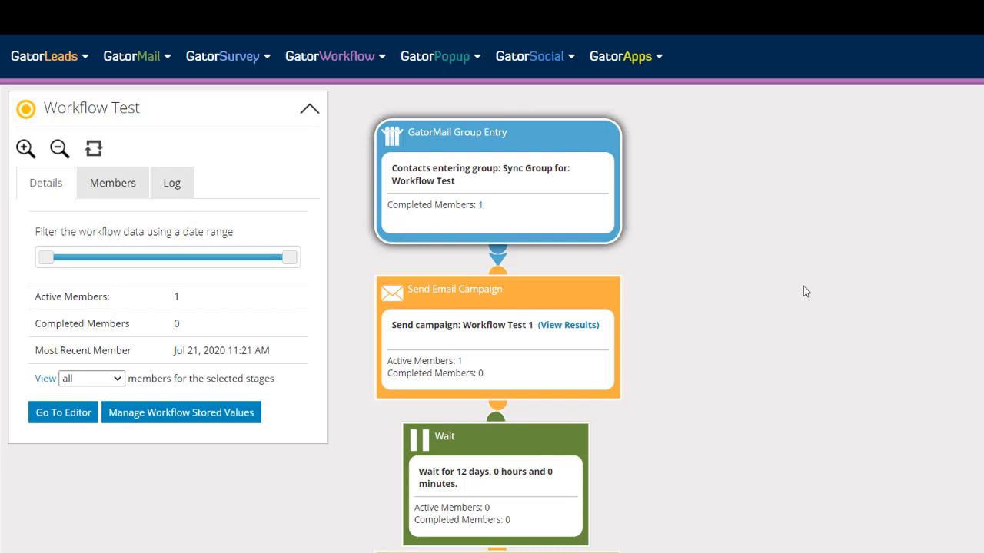
# Zoom and pan the canvas to show the Send Email Campaign and 12-day Wait nodes.
pyautogui.scroll(2, 804, 286)
pyautogui.moveTo(623, 197); pyautogui.dragTo(951, 331)
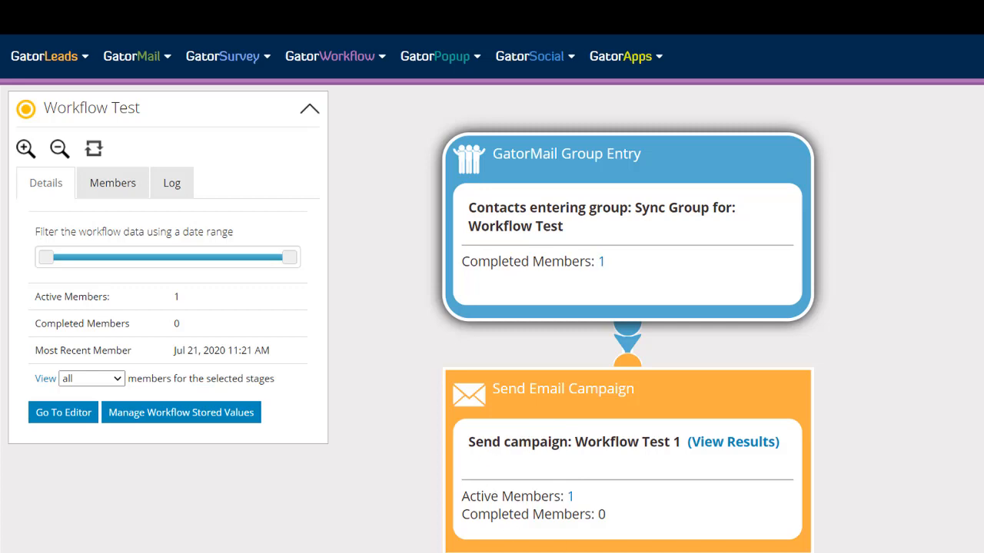
pyautogui.scroll(-3, 656, 319)
pyautogui.scroll(4, 655, 319)
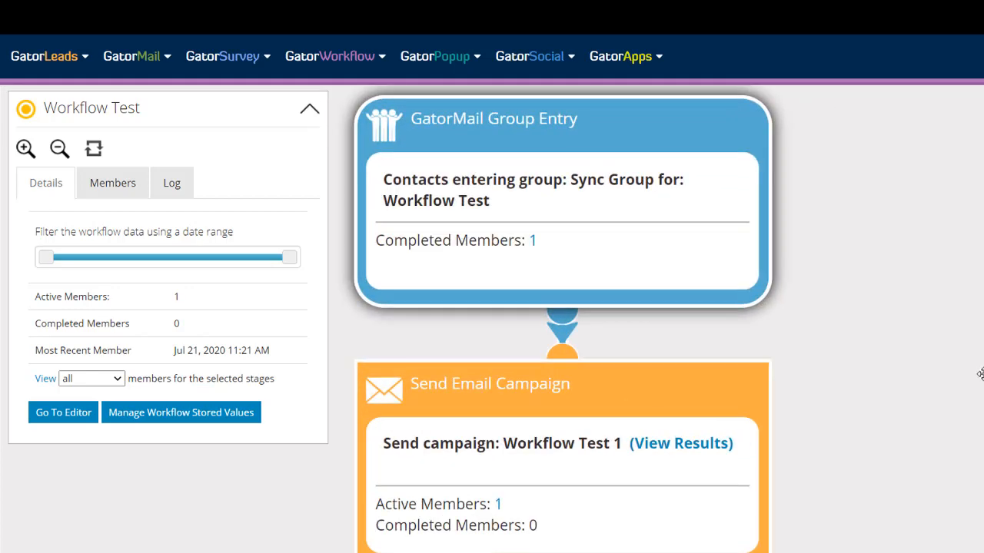
pyautogui.moveTo(980, 373); pyautogui.dragTo(973, 370)
pyautogui.moveTo(767, 510); pyautogui.dragTo(791, 286)
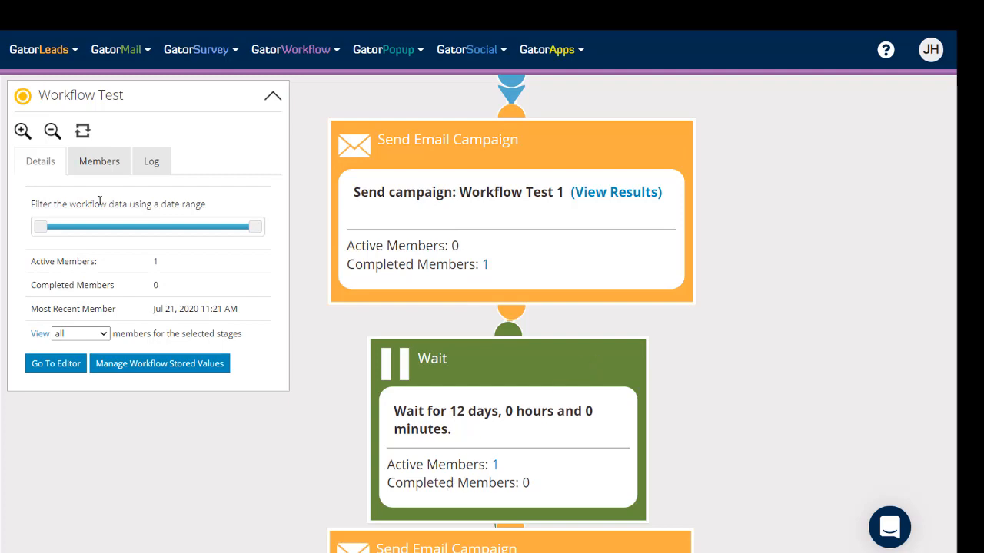
# Submit an Advance Member request so the test member skips the 12-day Wait.
pyautogui.click(99, 161)
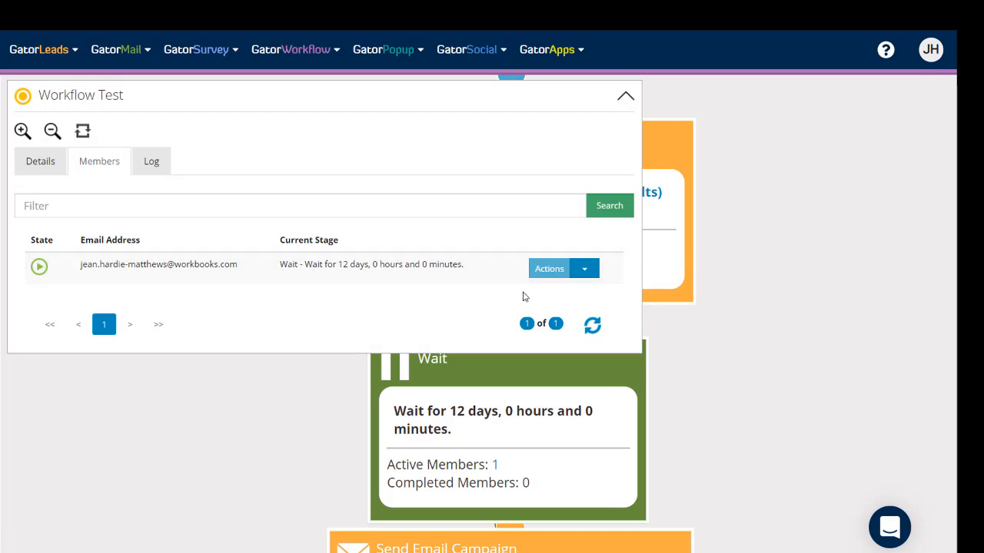
pyautogui.click(592, 269)
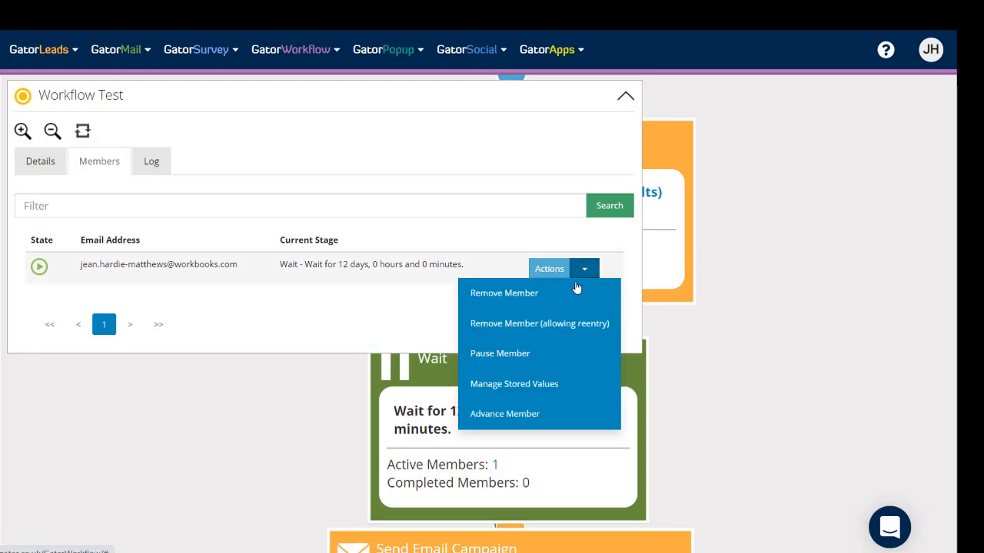
pyautogui.click(513, 418)
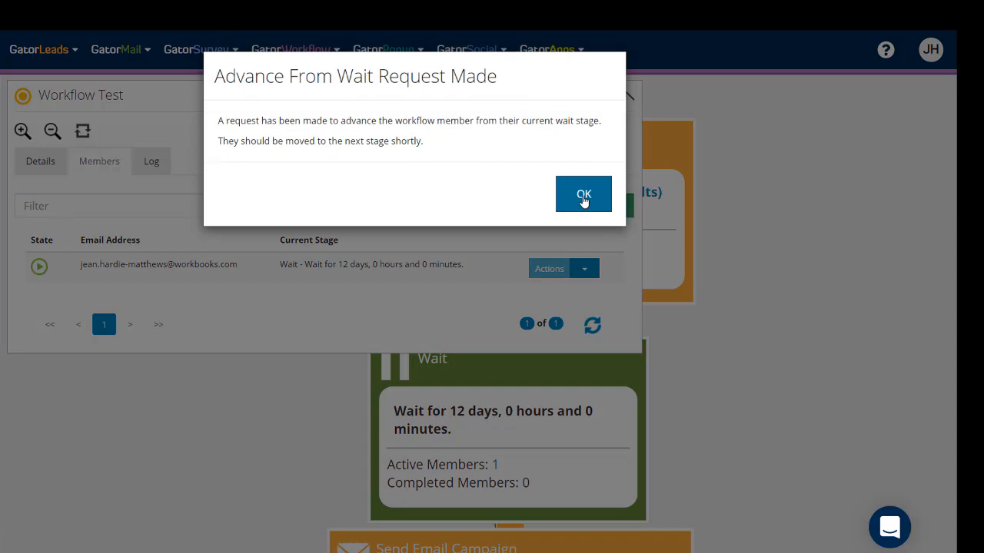
pyautogui.click(583, 196)
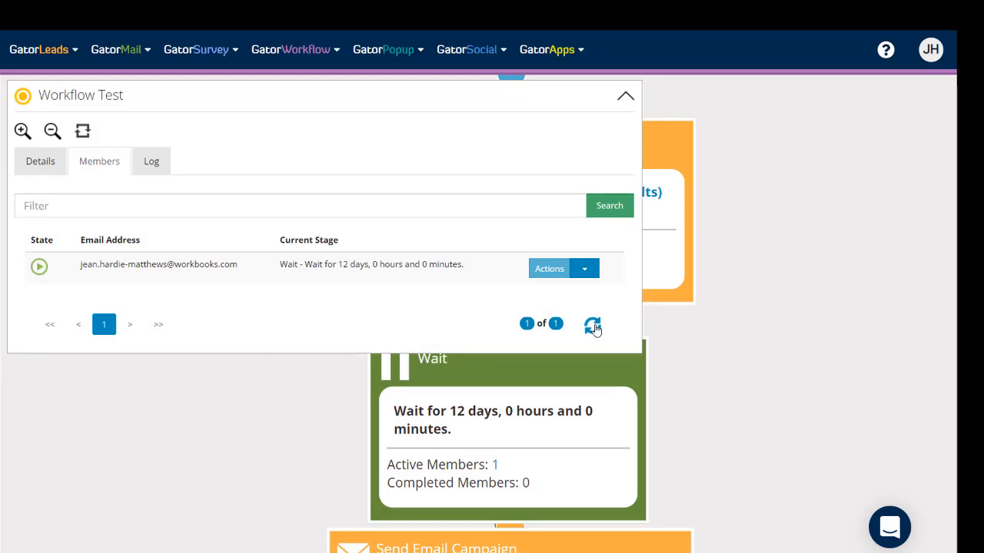
# Refresh the member list and pan to the Exit node, showing the member past Workflow Test 2.
pyautogui.click(592, 328)
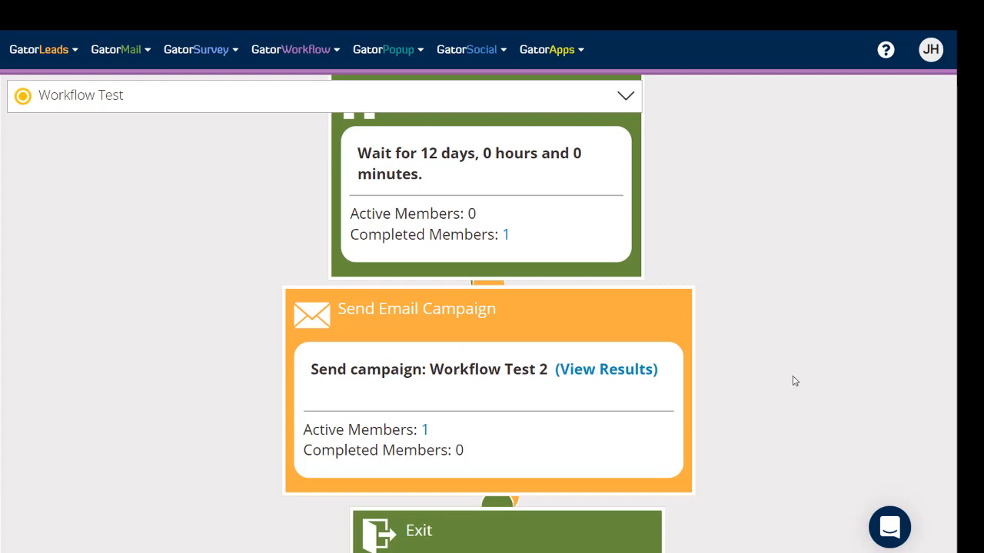
pyautogui.click(626, 97)
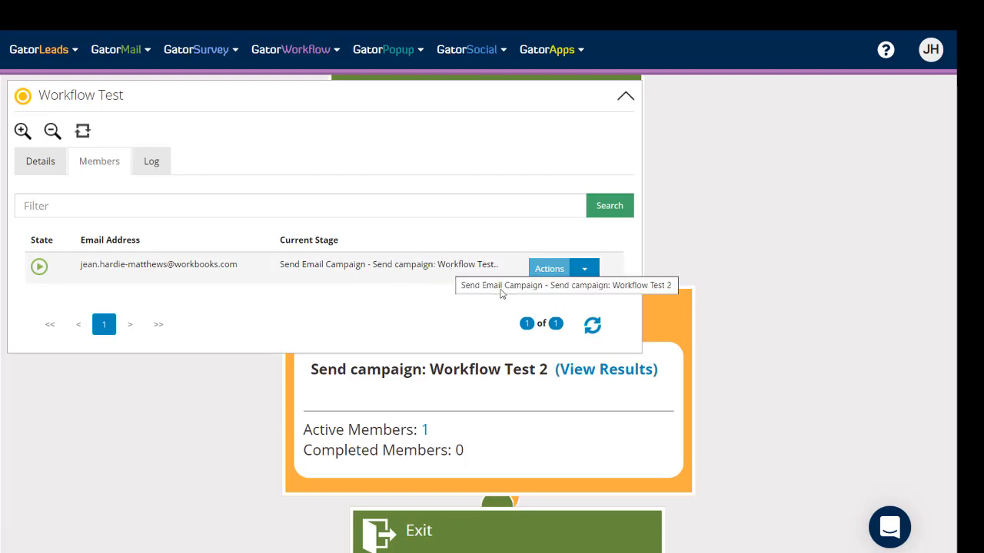
pyautogui.click(593, 328)
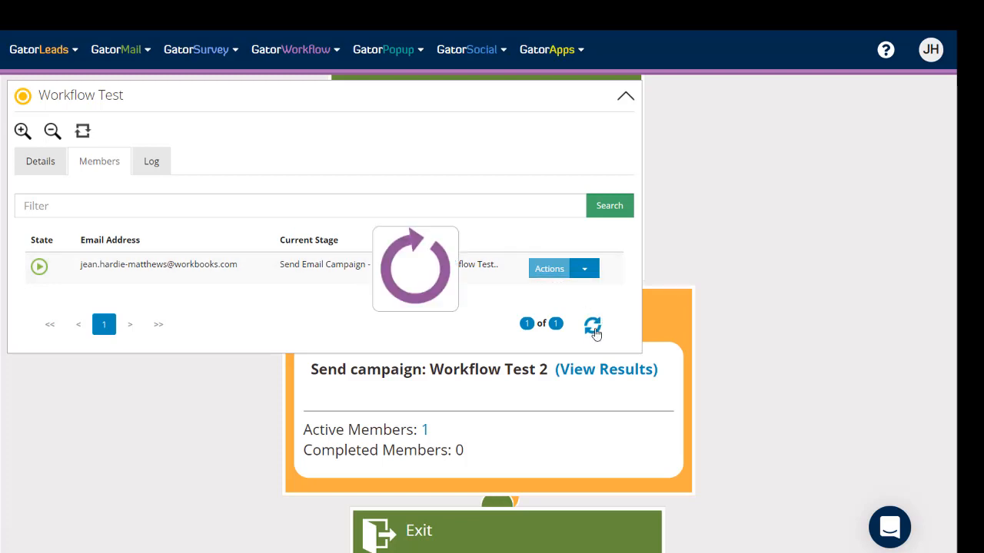
pyautogui.click(593, 328)
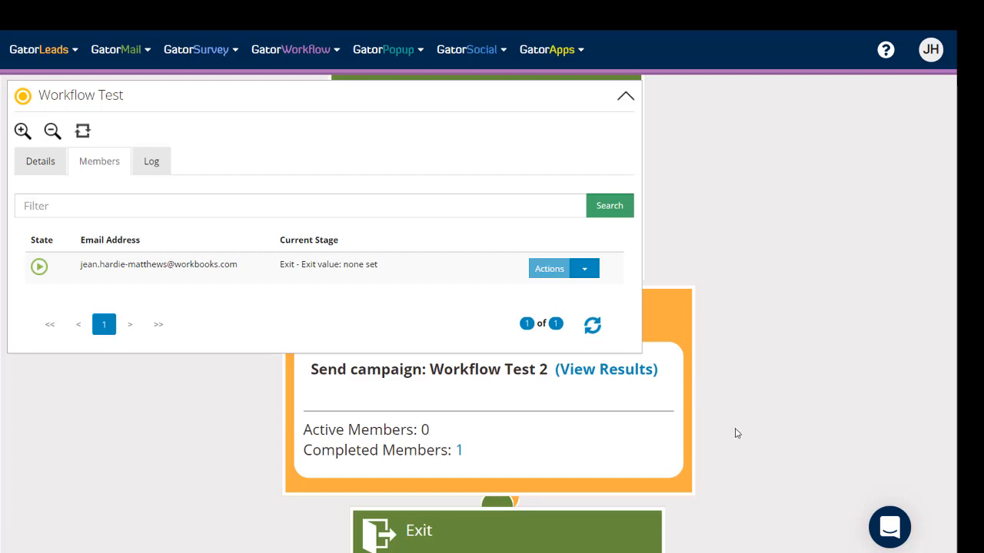
pyautogui.click(627, 99)
pyautogui.moveTo(770, 407); pyautogui.dragTo(761, 170)
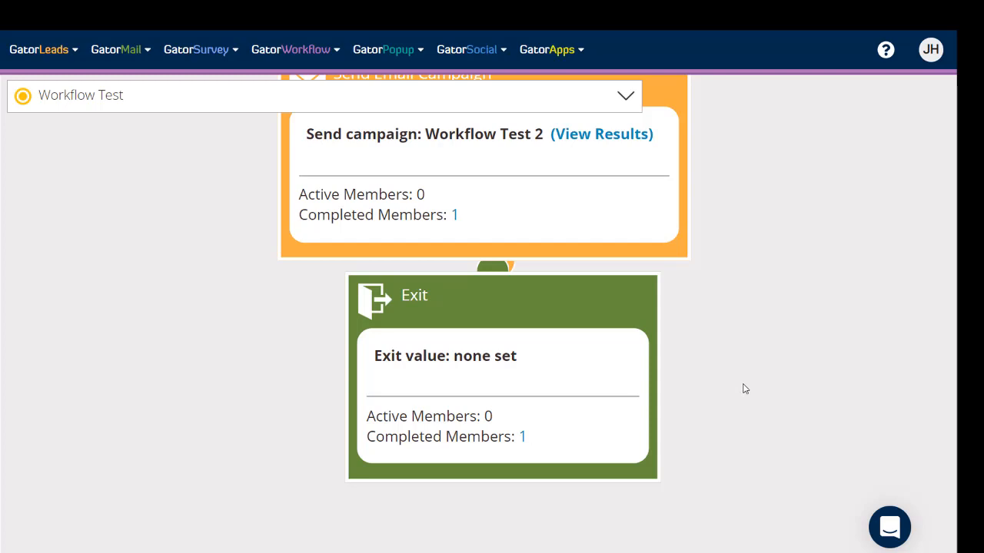
# Confirm the member shows as completed with no current stage, then reopen Details showing 0 active, 1 completed.
pyautogui.click(627, 96)
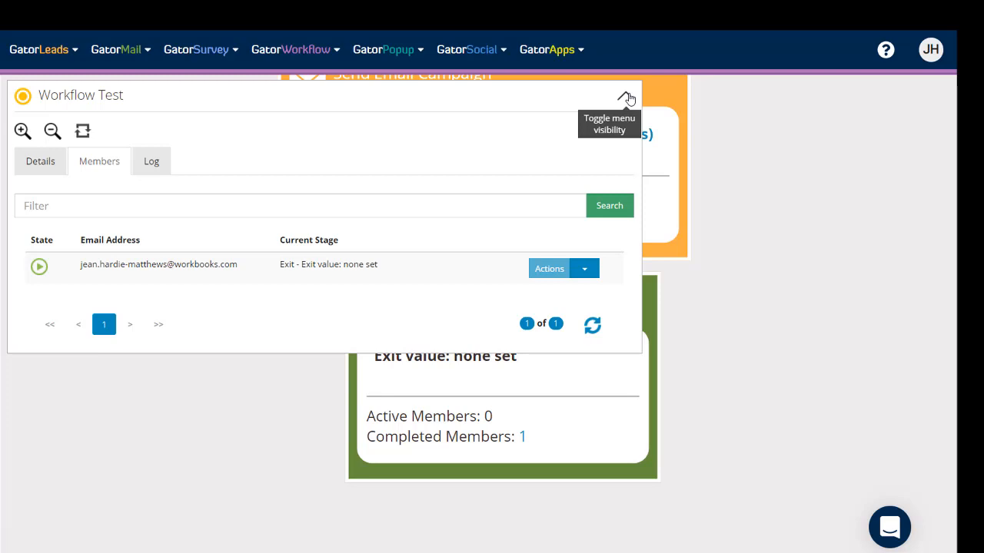
pyautogui.click(37, 171)
pyautogui.click(53, 365)
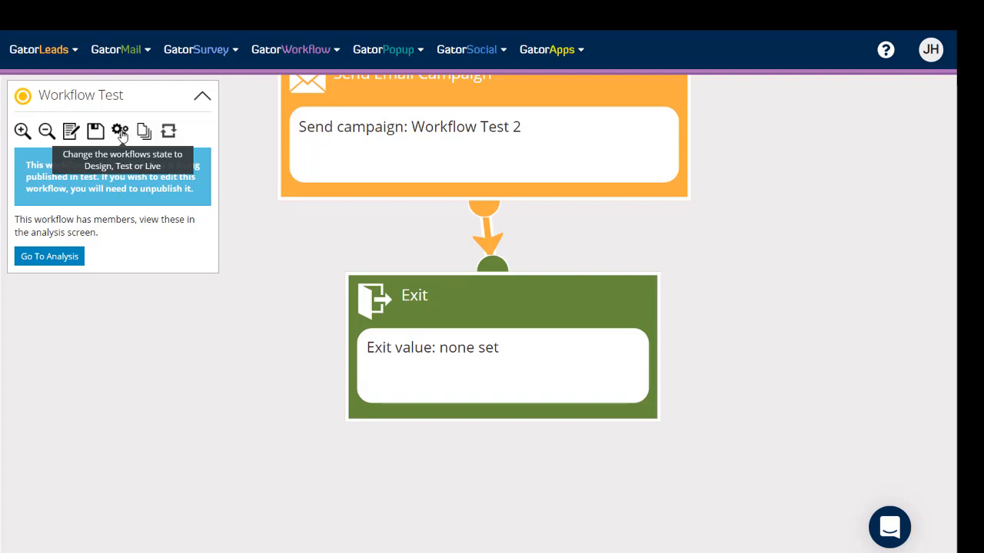
pyautogui.click(68, 260)
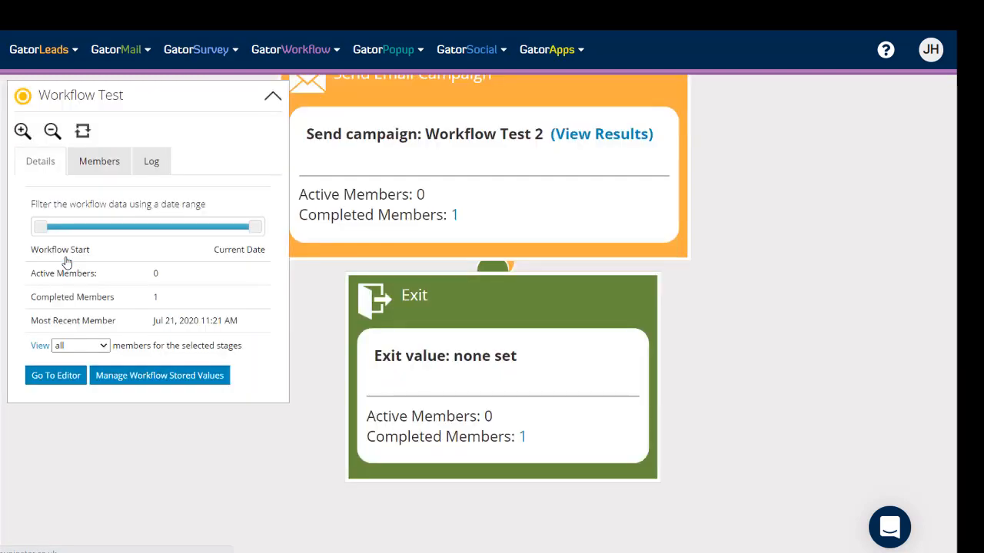
pyautogui.click(100, 161)
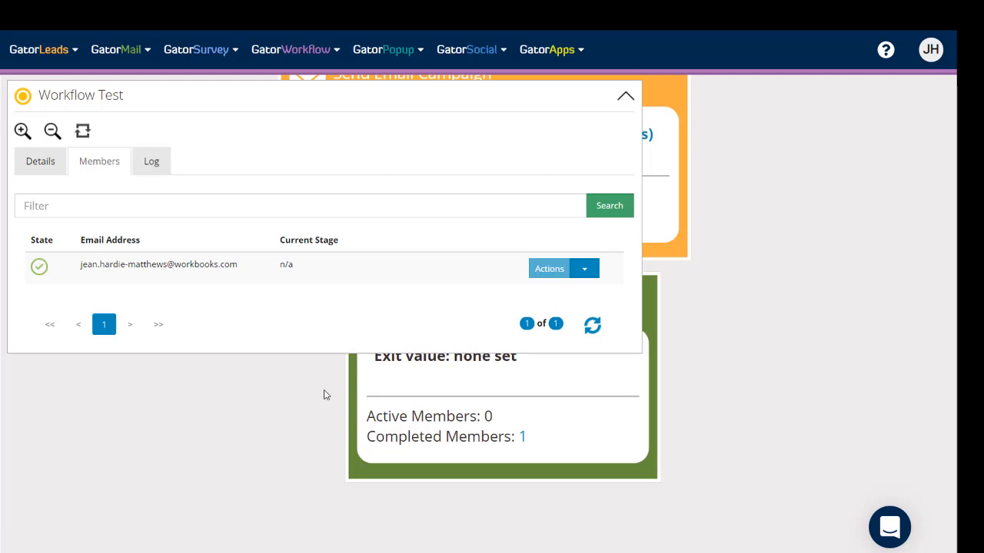
pyautogui.click(586, 271)
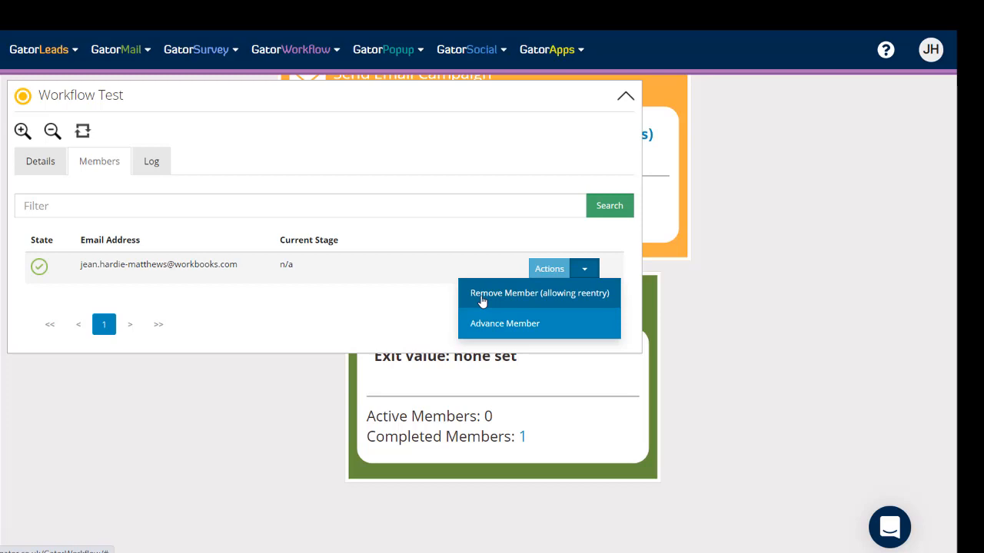
pyautogui.click(31, 172)
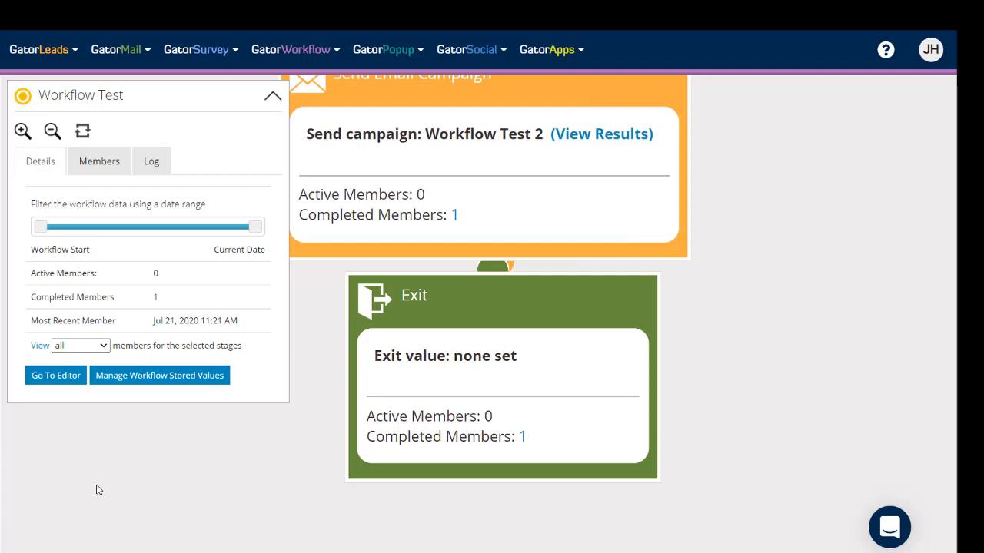
# Open Change Workflow State for Workflow Test from the editor, keeping Live selected.
pyautogui.click(67, 380)
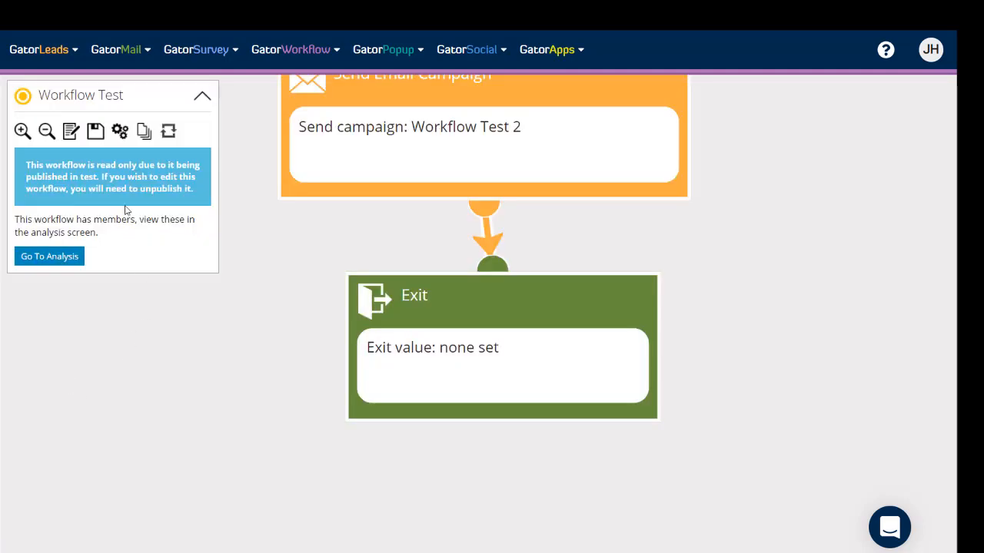
pyautogui.click(123, 138)
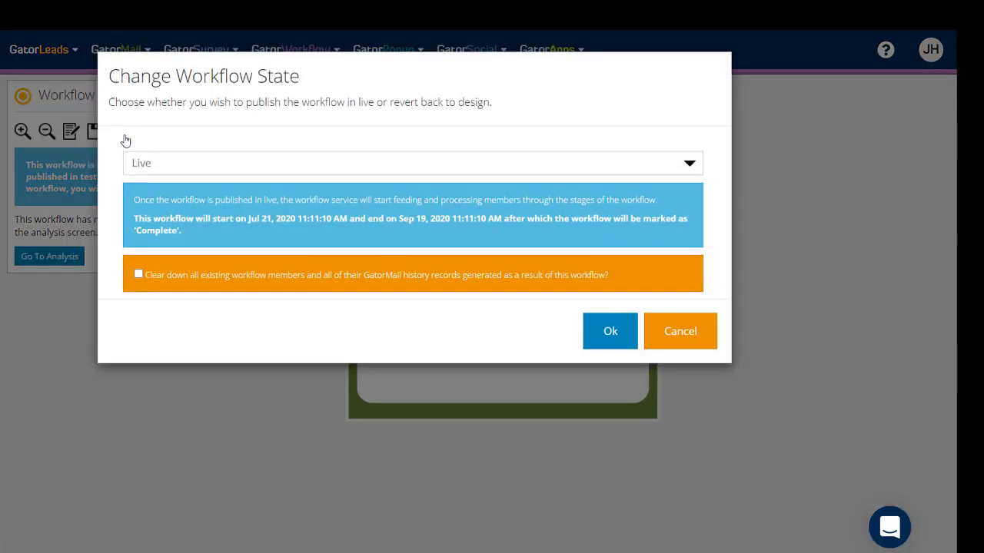
pyautogui.click(690, 168)
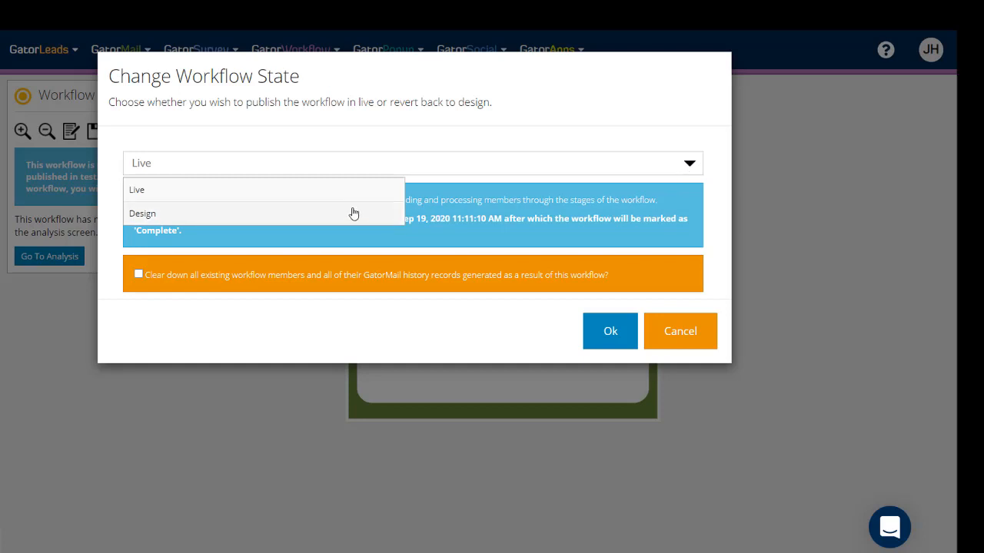
pyautogui.click(723, 190)
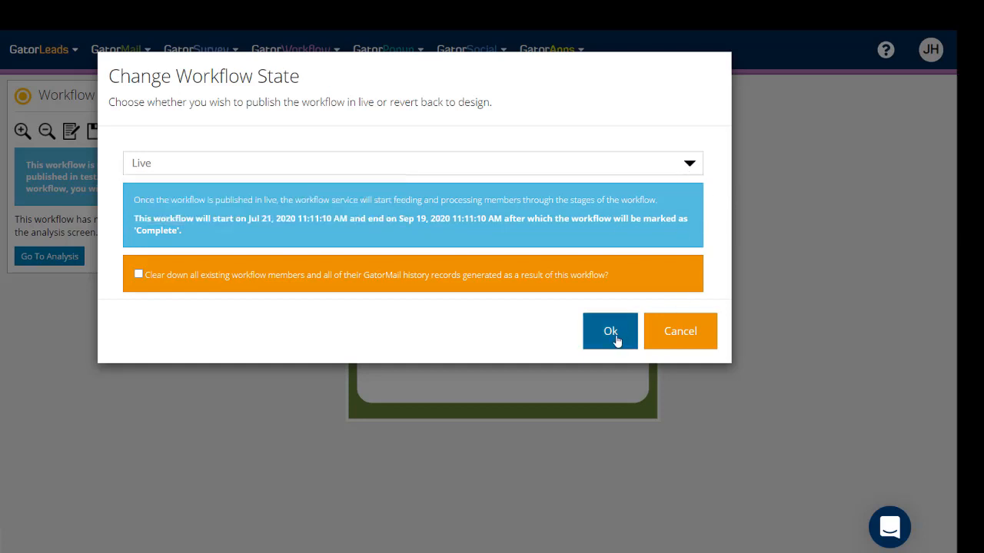